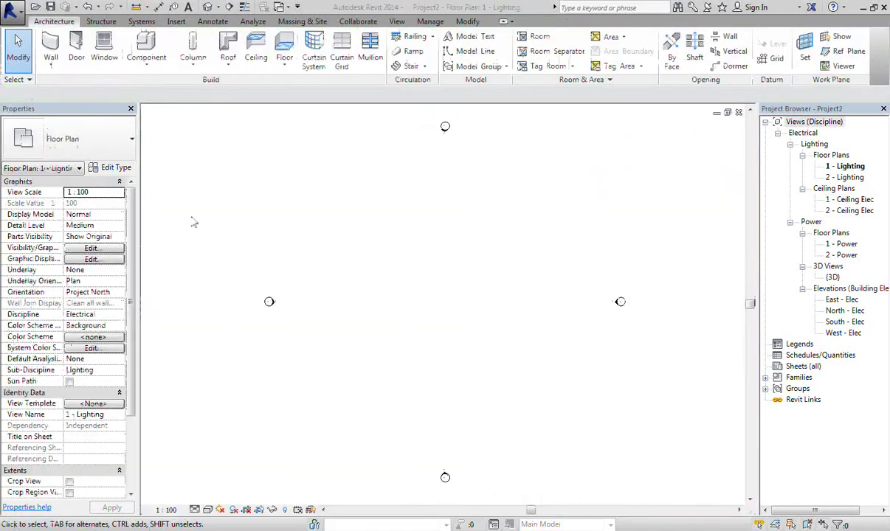
- In the Graphics options, set the selection colour to yellow RGB 255-255-128
click(12, 10)
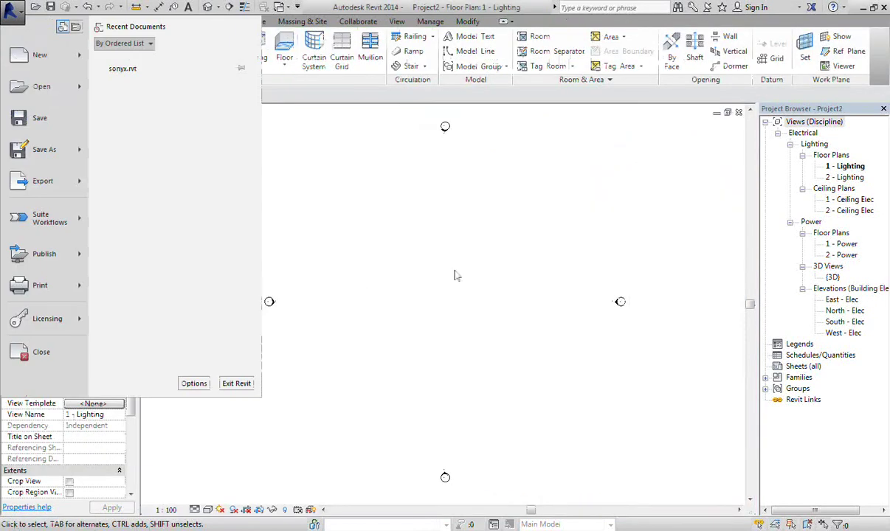
click(194, 384)
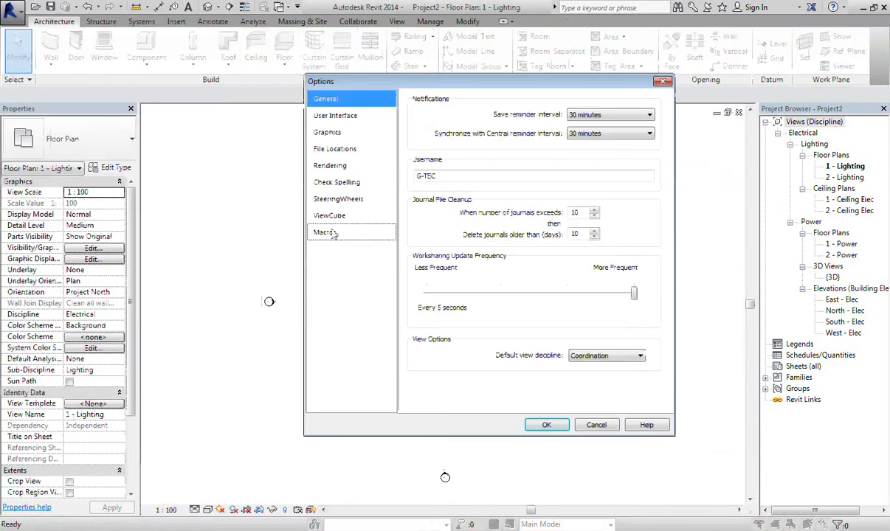
click(344, 137)
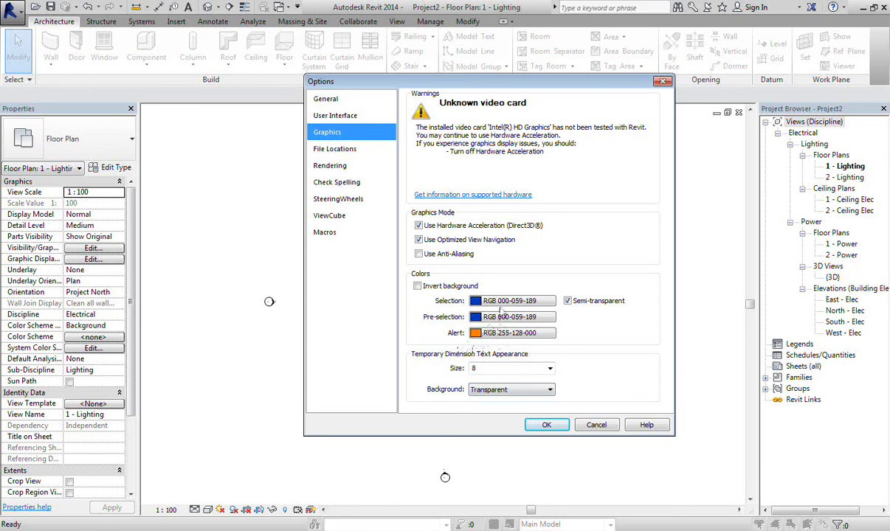
click(501, 303)
click(376, 169)
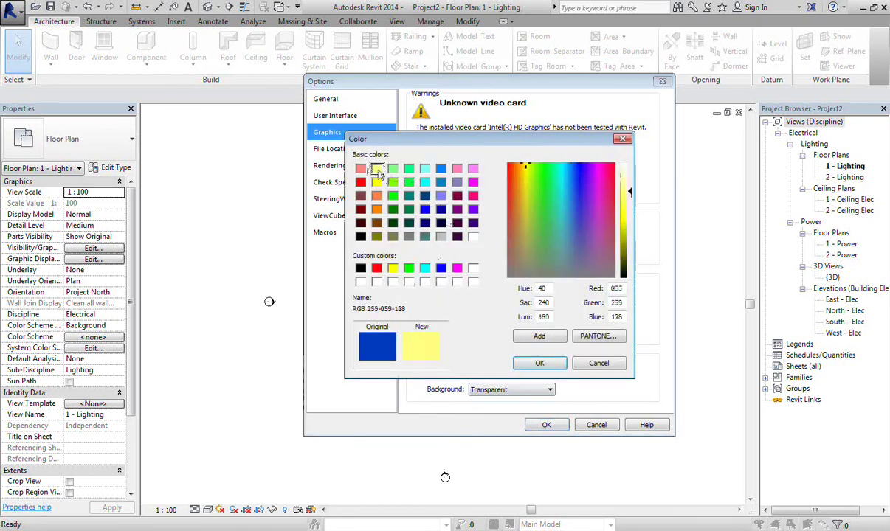
click(536, 362)
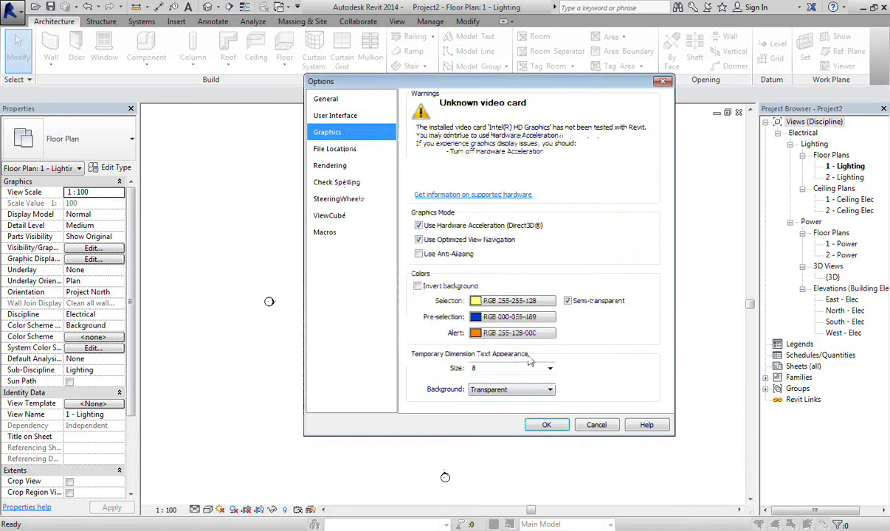
- Set pre-selection to green RGB 128-255-000 and alert to magenta RGB 255-000-128
click(517, 318)
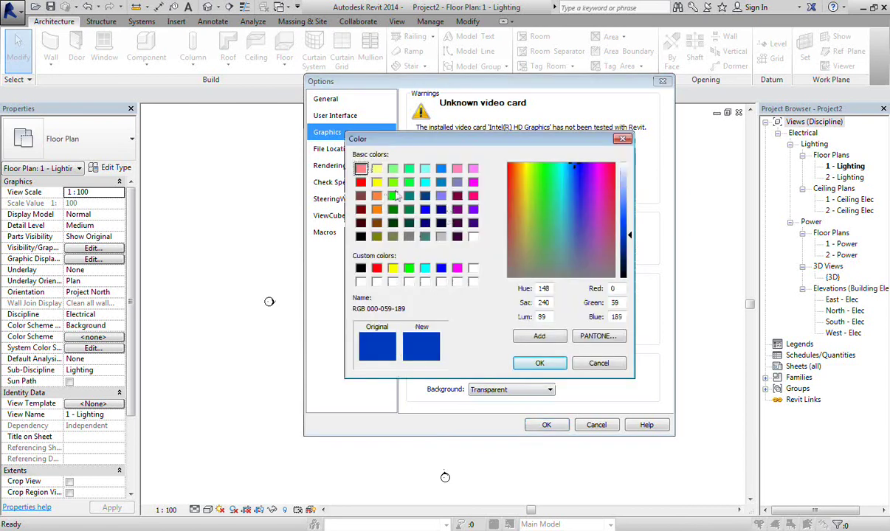
click(393, 182)
click(530, 360)
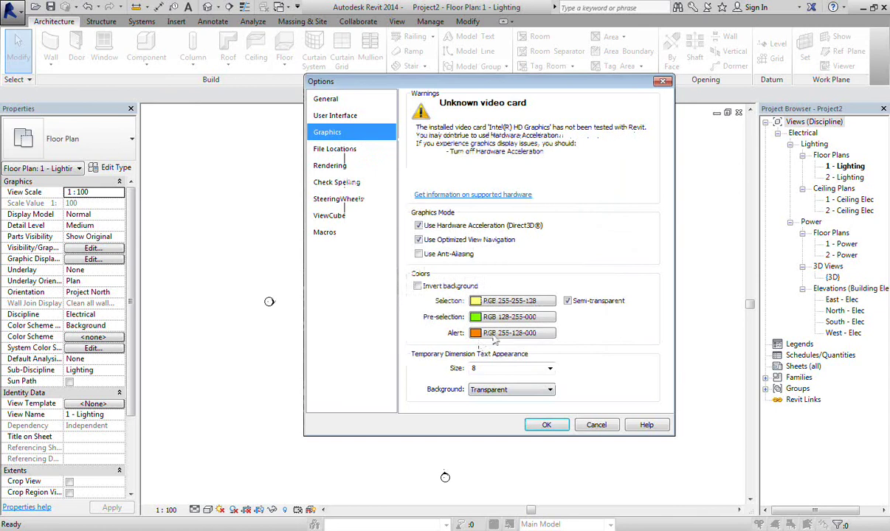
click(494, 335)
click(360, 169)
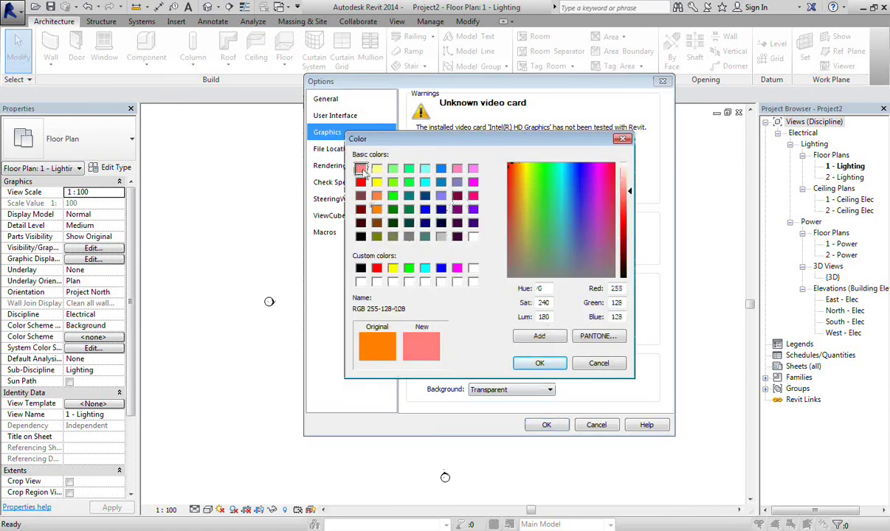
click(473, 195)
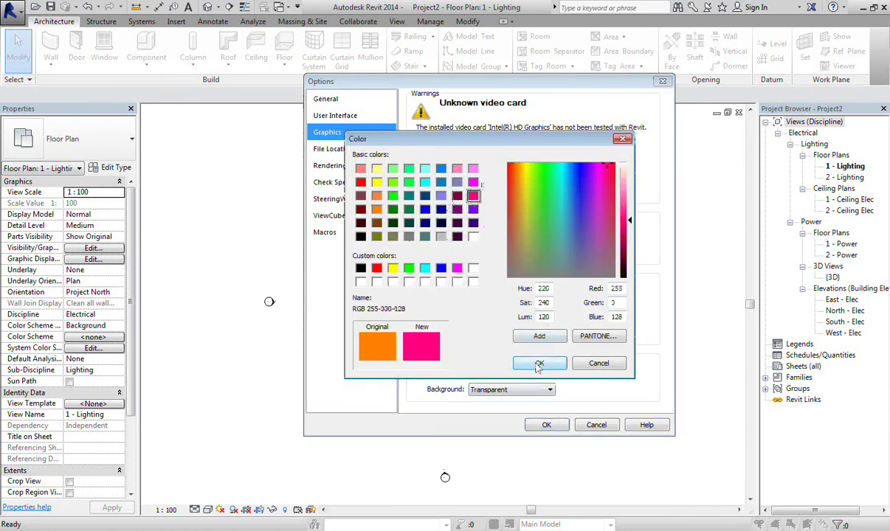
click(539, 363)
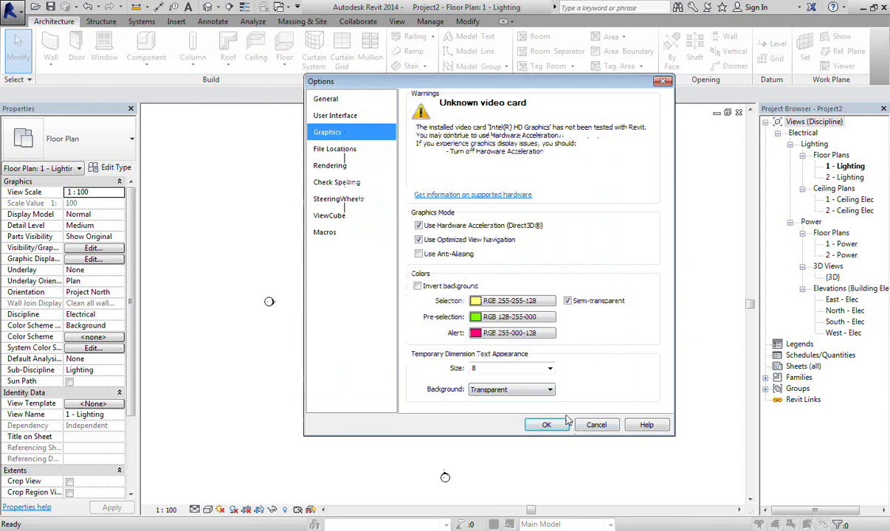
- Apply the colour options, then draw a 2800 cm long wall and a diagonal wall
click(546, 425)
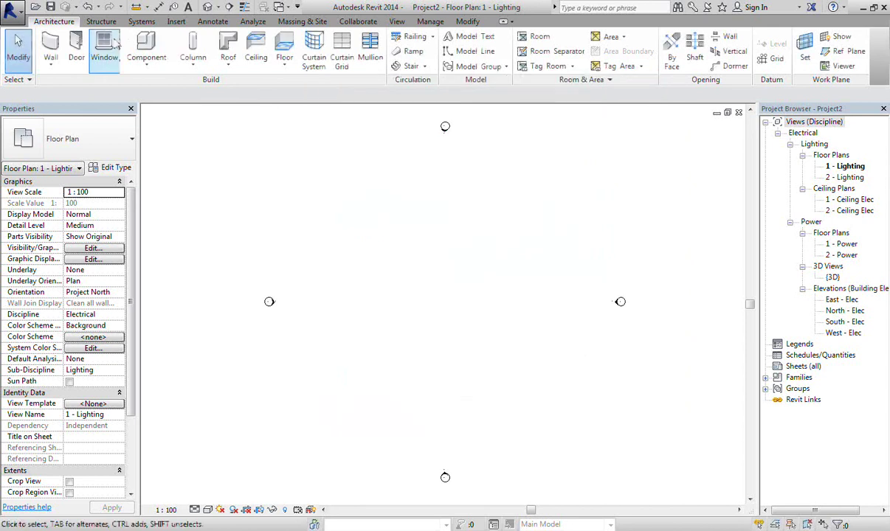
click(51, 45)
click(306, 208)
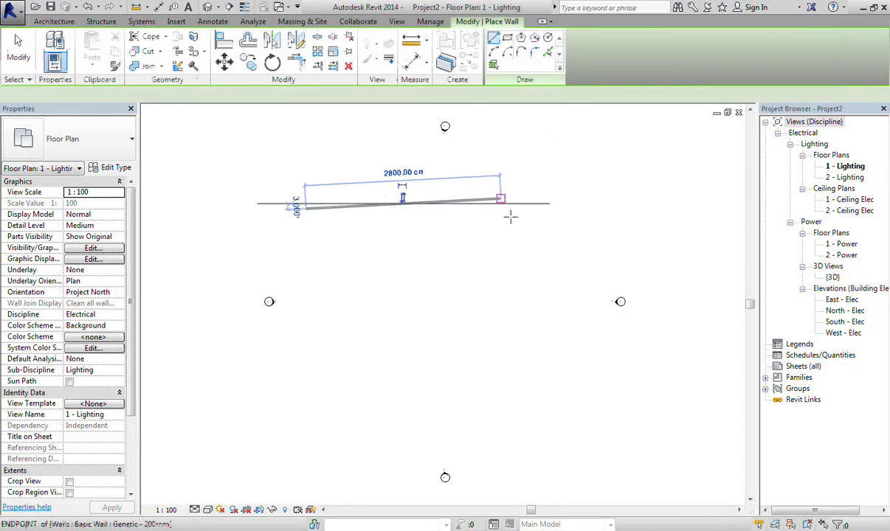
click(519, 267)
click(427, 322)
right_click(594, 181)
click(609, 186)
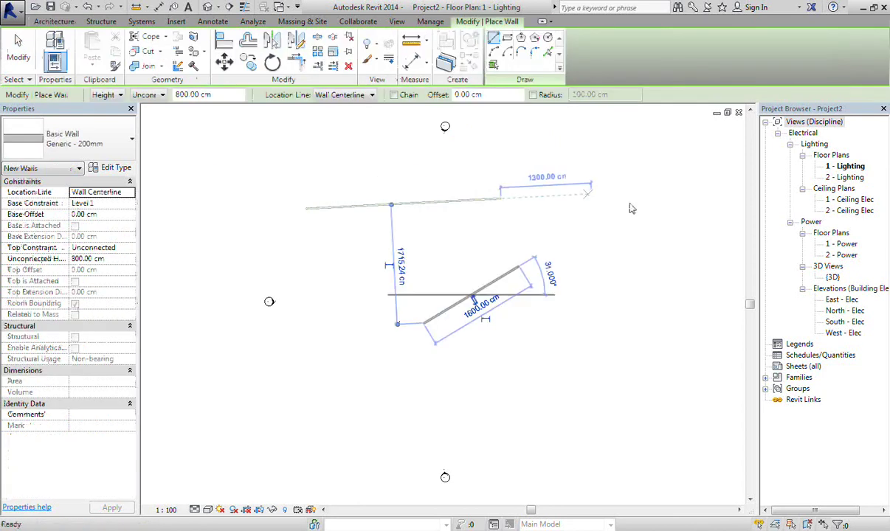
- End wall placement, re-centre the plan, and select then deselect the long wall
scroll(402, 216, up, 2)
middle_drag(411, 207, 443, 235)
right_click(413, 215)
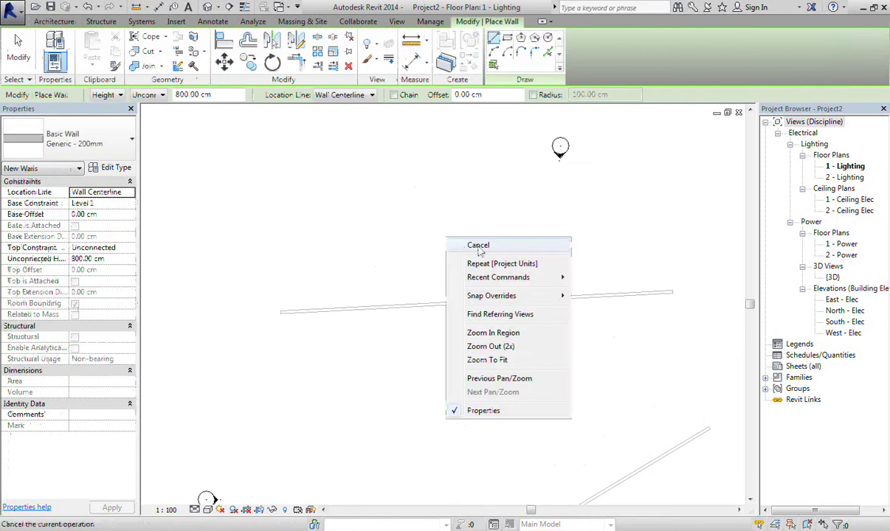
click(450, 225)
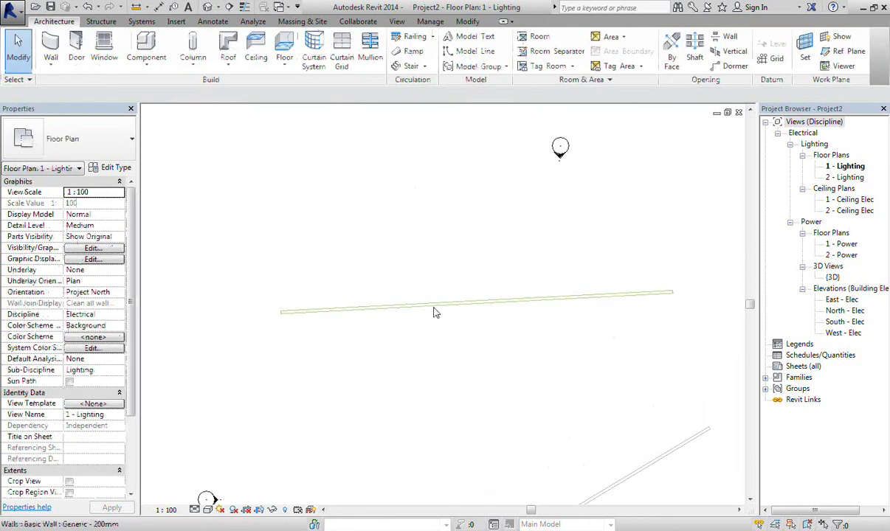
scroll(434, 312, up, 2)
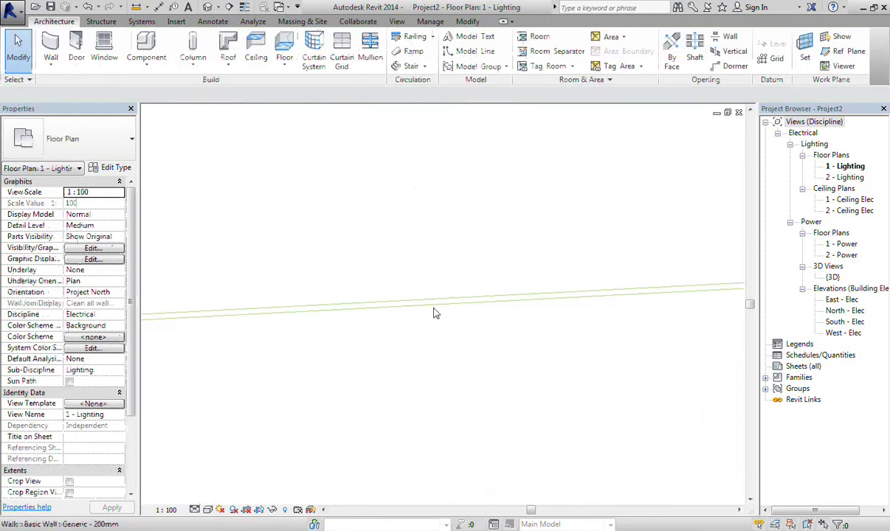
scroll(434, 312, down, 2)
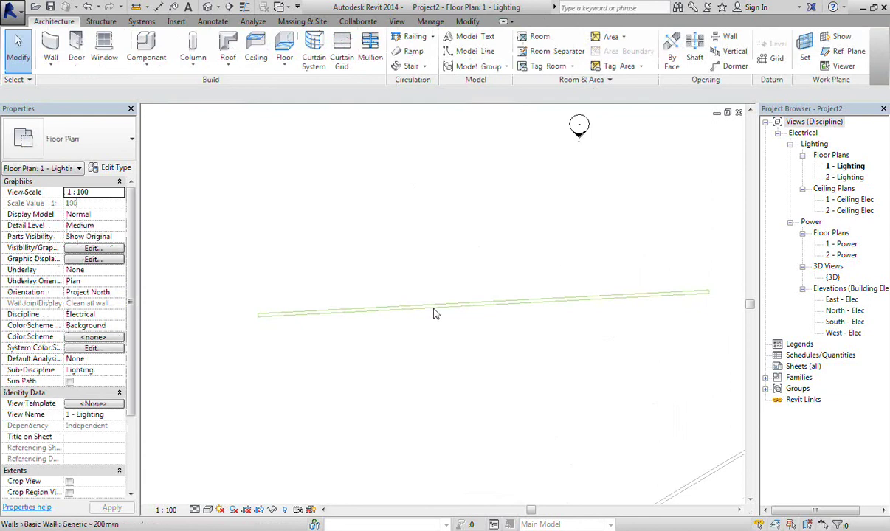
click(434, 312)
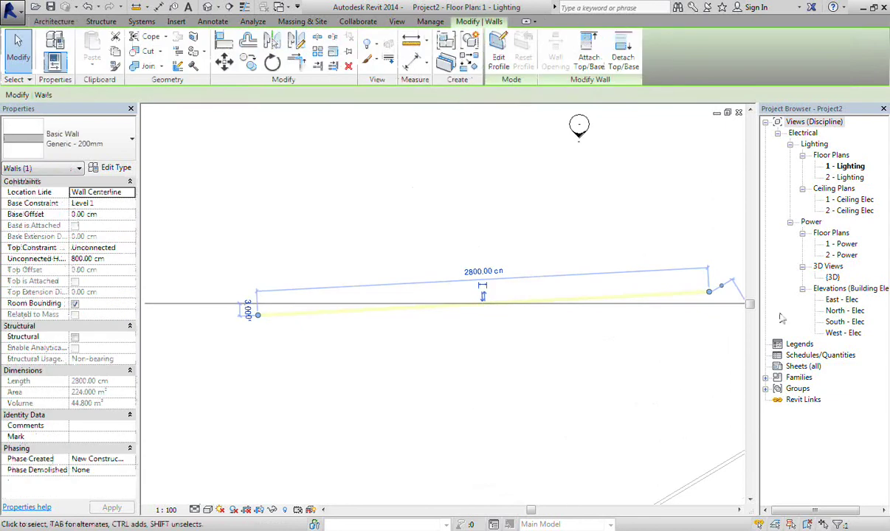
right_click(413, 195)
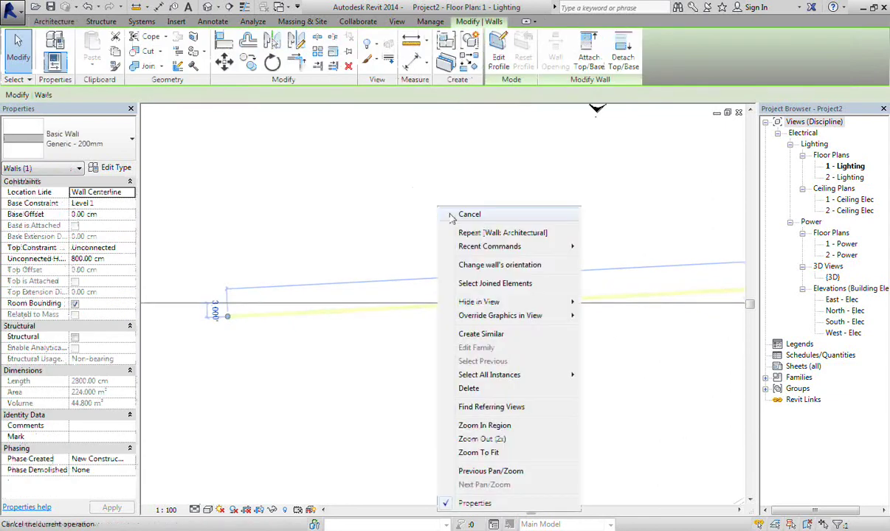
click(434, 206)
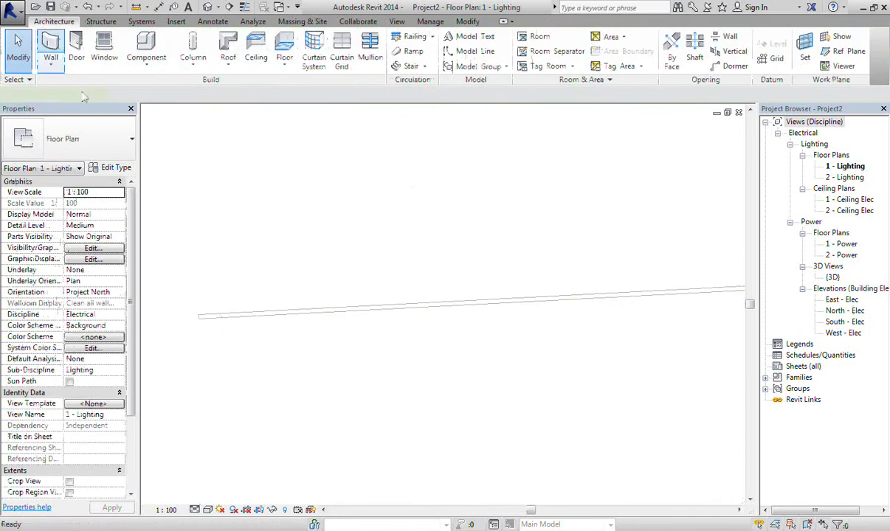
- Draw an 810 cm wall segment along the long wall
click(50, 46)
click(271, 313)
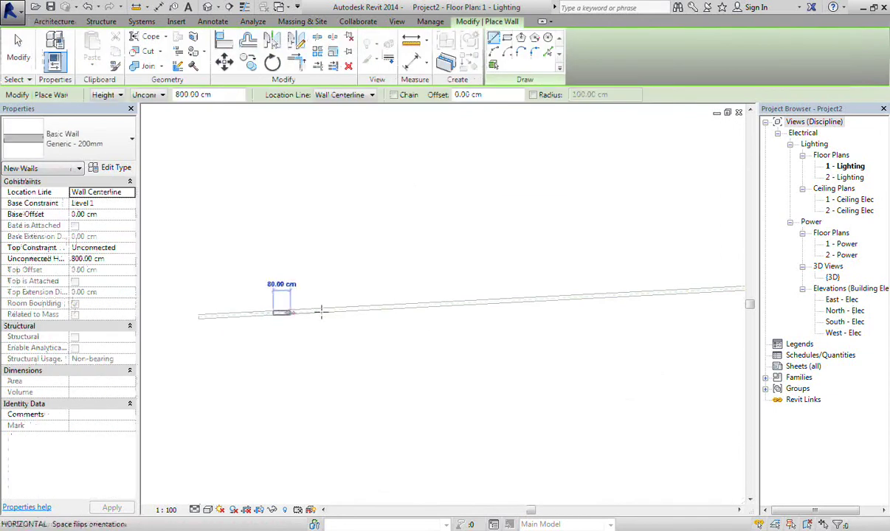
click(445, 302)
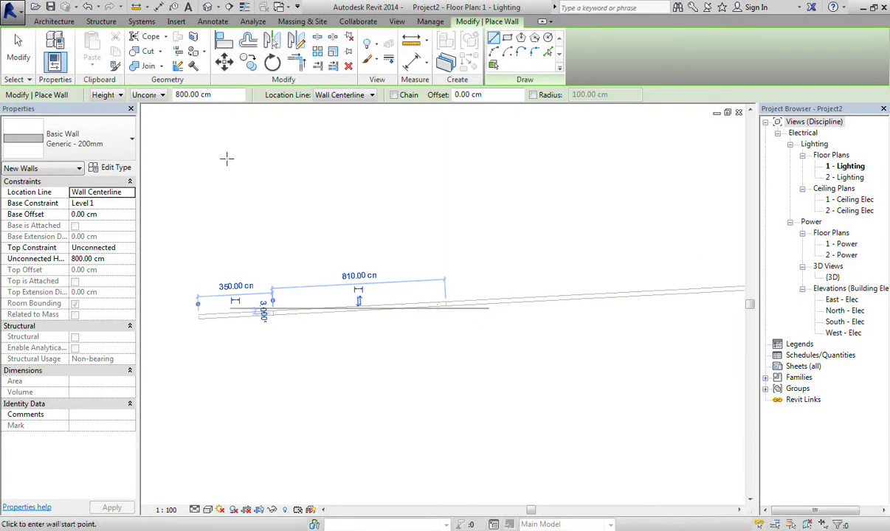
click(9, 10)
- Turn on Invert background in the Graphics options so the plan shows on black
click(193, 381)
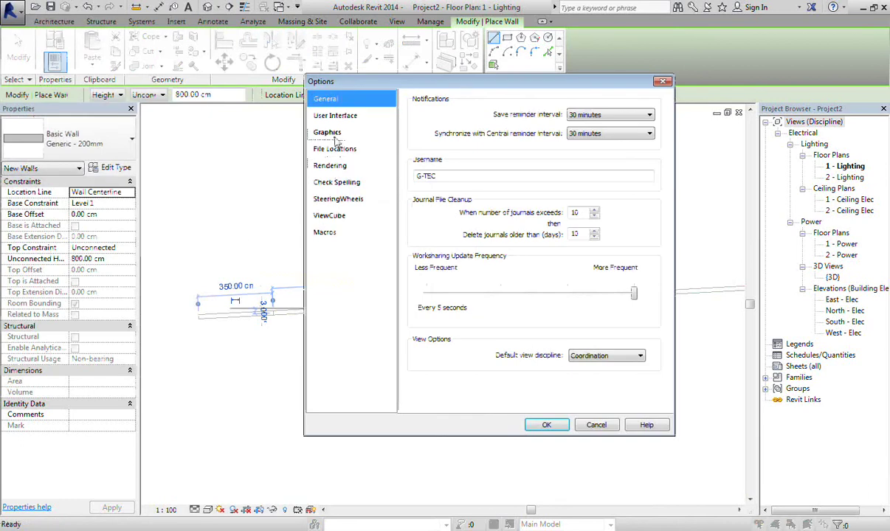
click(330, 133)
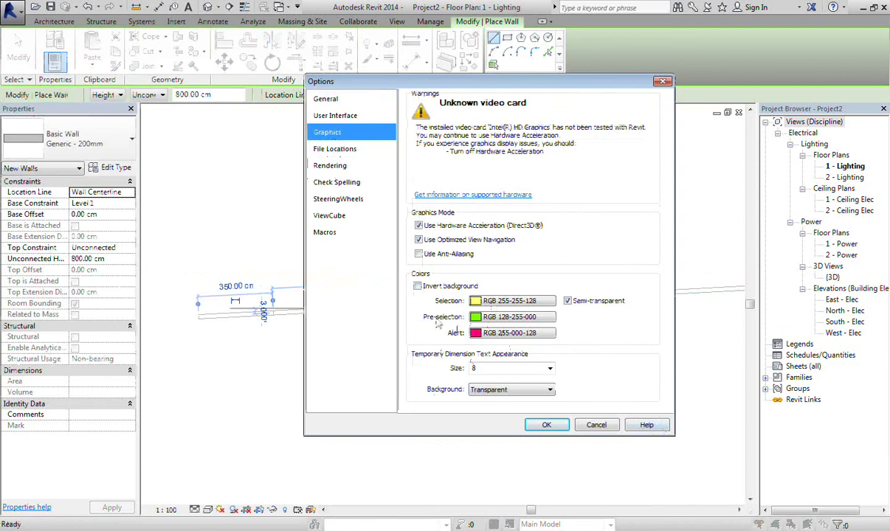
click(418, 287)
click(549, 422)
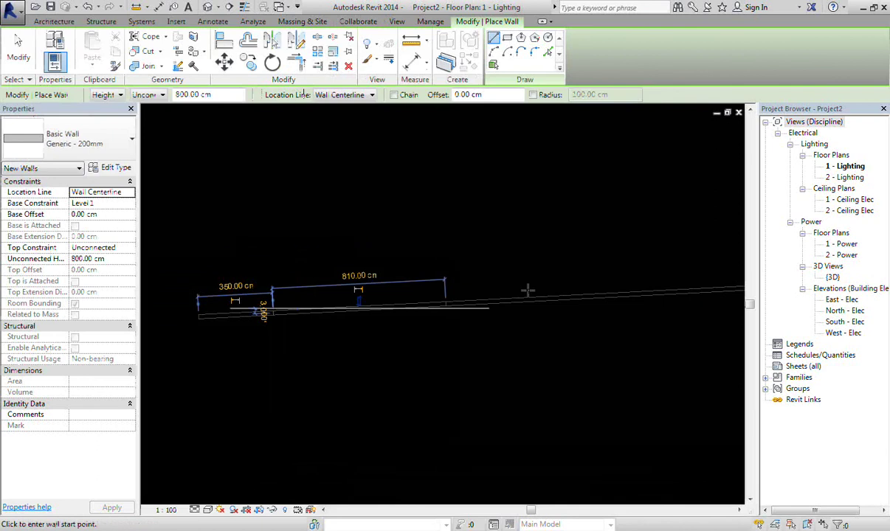
- Draw two diagonal walls branching up-left from the long wall, one of them 1010 cm
click(454, 301)
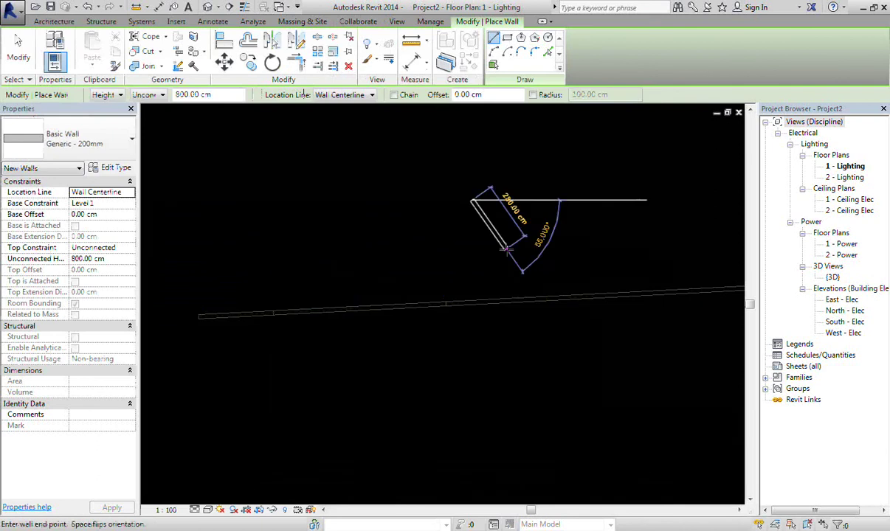
click(321, 241)
click(546, 295)
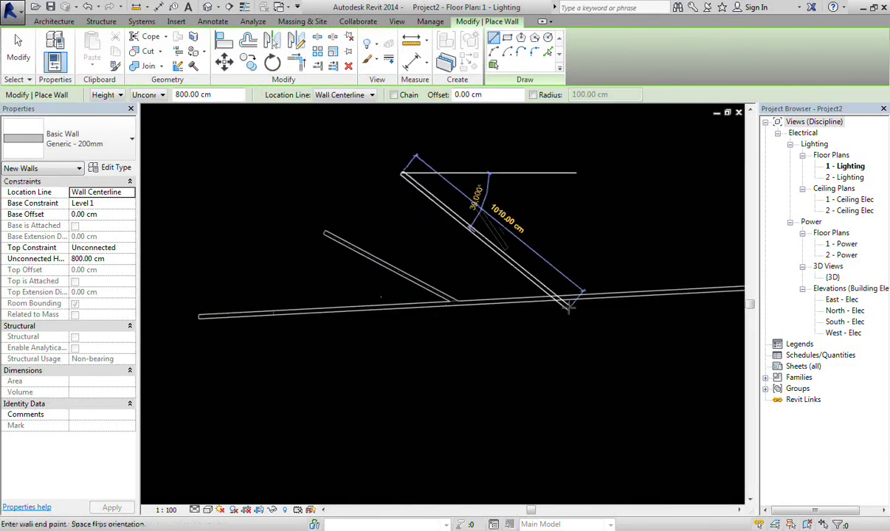
click(404, 168)
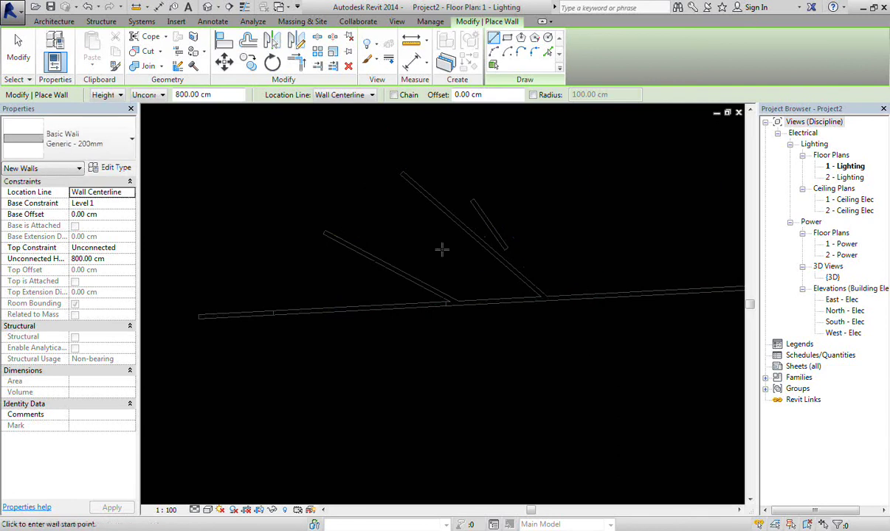
click(10, 10)
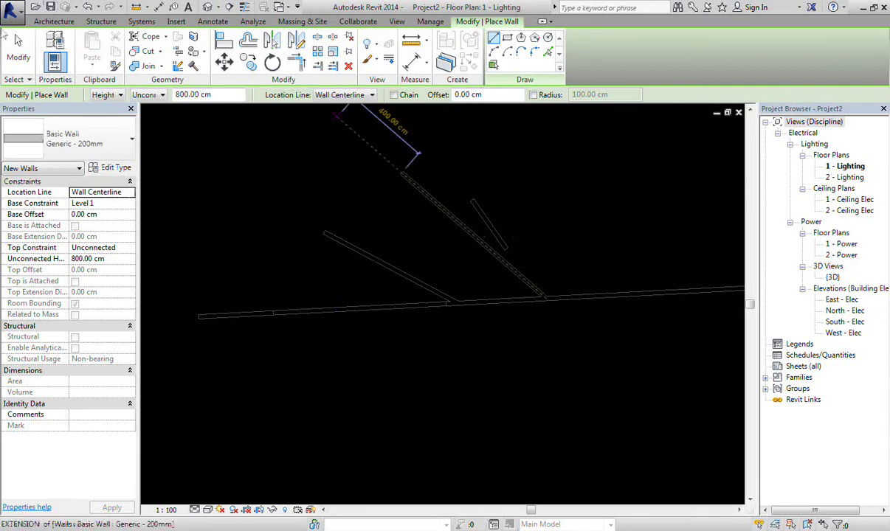
- Turn off Invert background to restore the white drawing area
click(194, 383)
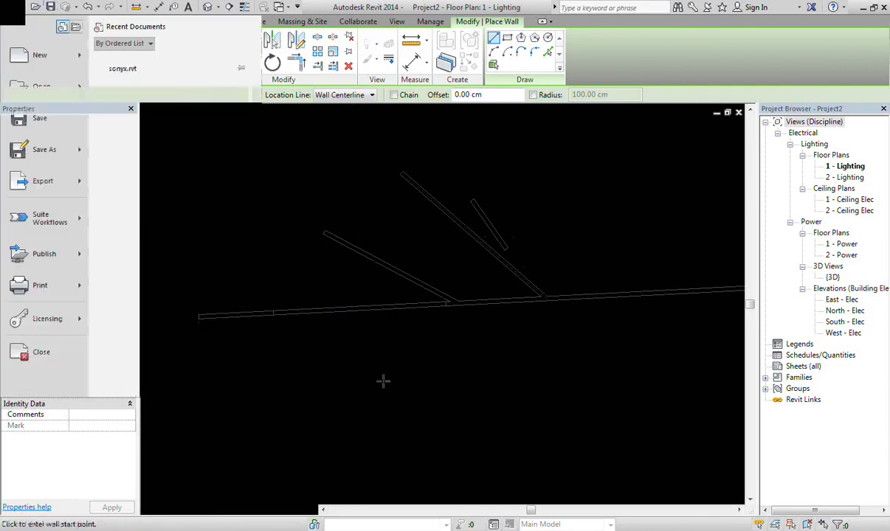
click(330, 132)
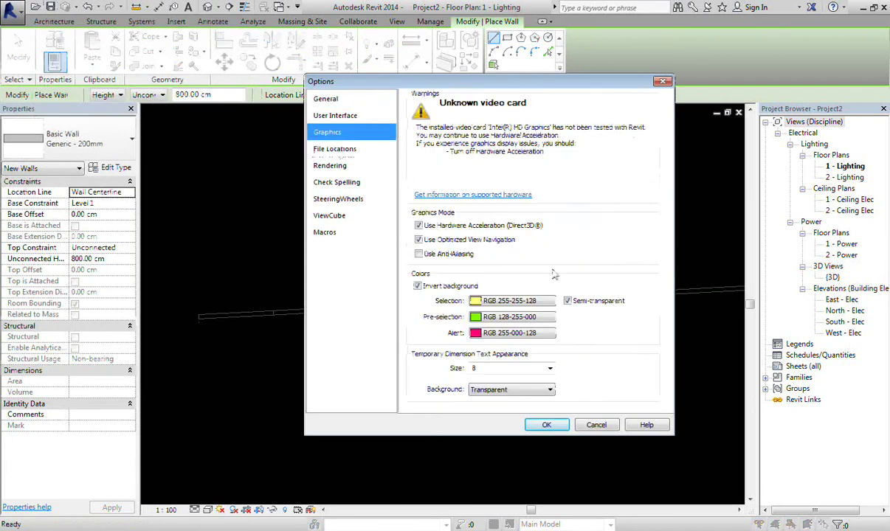
click(418, 287)
click(546, 425)
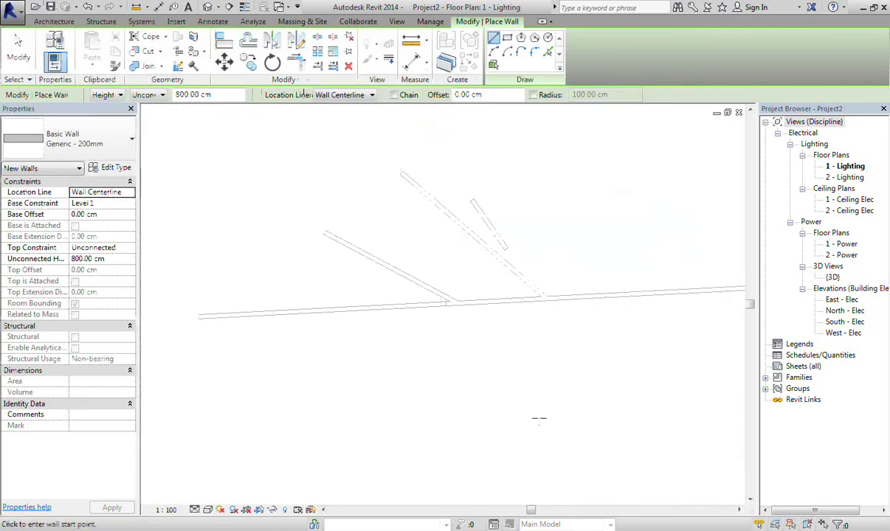
- End wall placement and window-select the diagonal walls in the plan
right_click(506, 172)
click(572, 193)
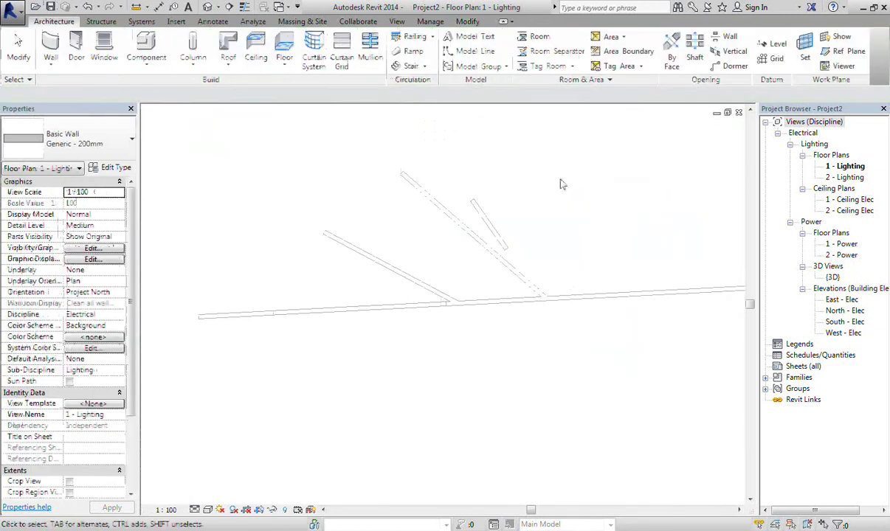
drag(558, 161, 494, 259)
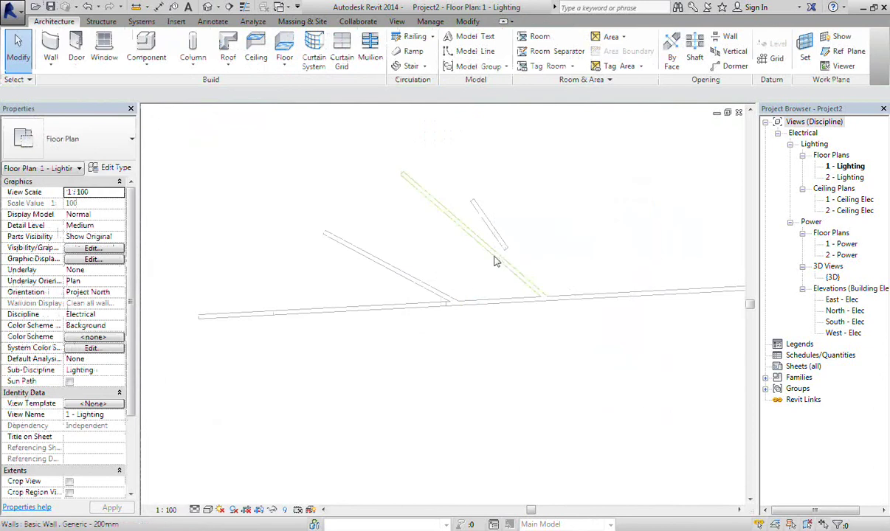
drag(533, 157, 500, 266)
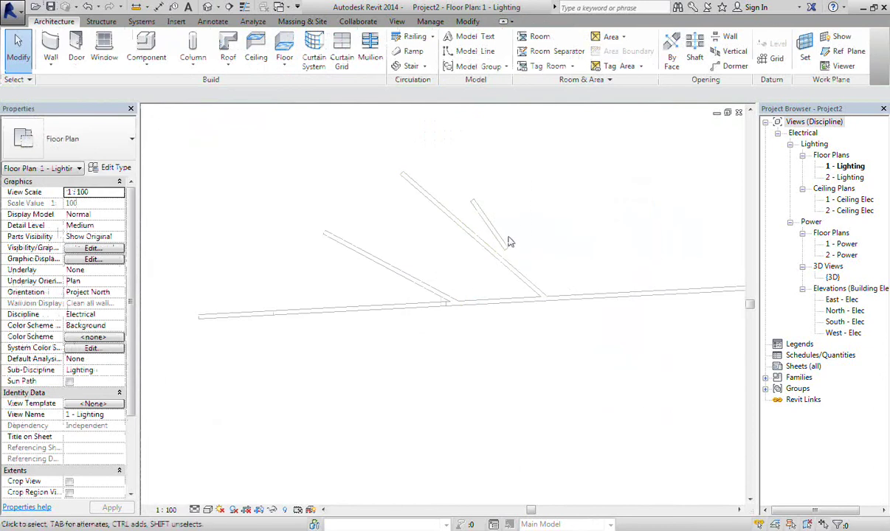
middle_drag(506, 242, 436, 276)
drag(380, 193, 448, 297)
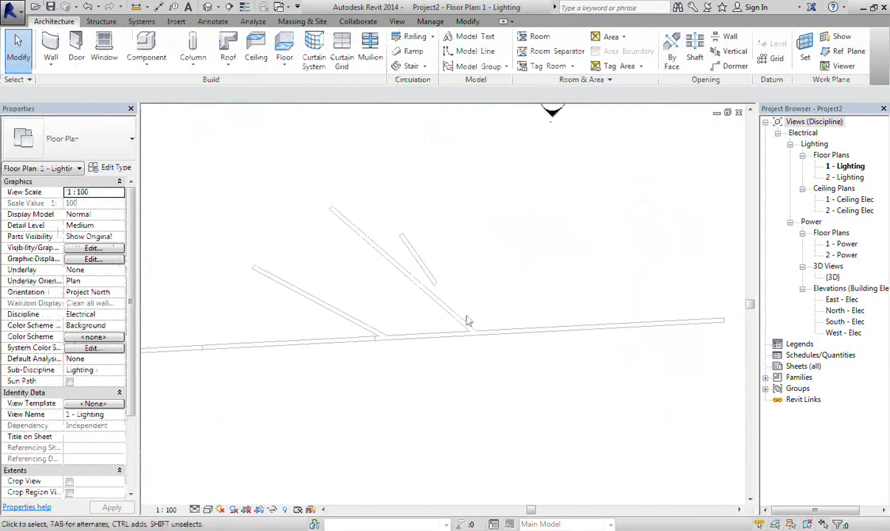
middle_drag(293, 277, 248, 276)
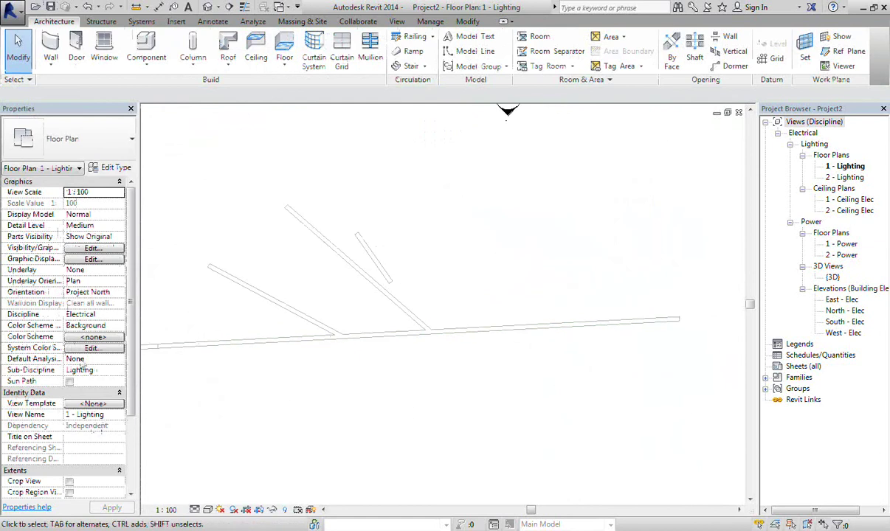
- Set the 1 - Lighting view's Discipline to Architectural, then inspect a wall
click(111, 315)
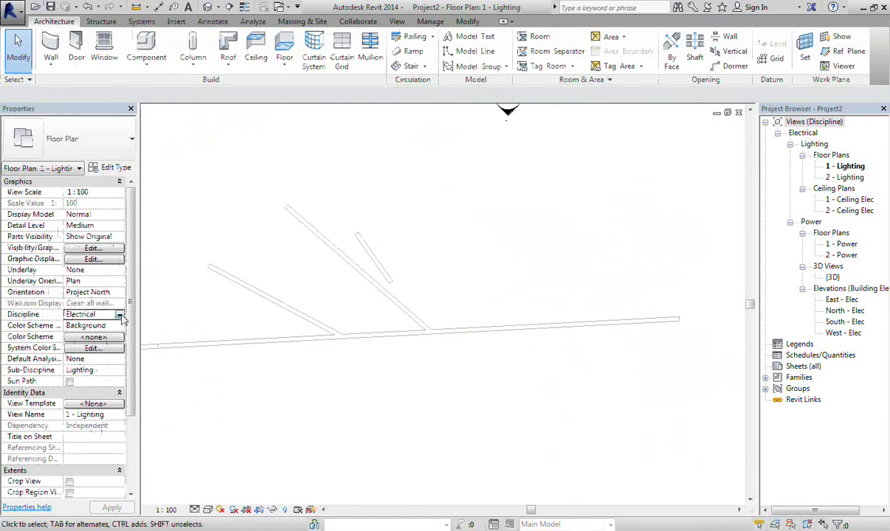
click(118, 314)
click(104, 325)
middle_drag(384, 443, 354, 457)
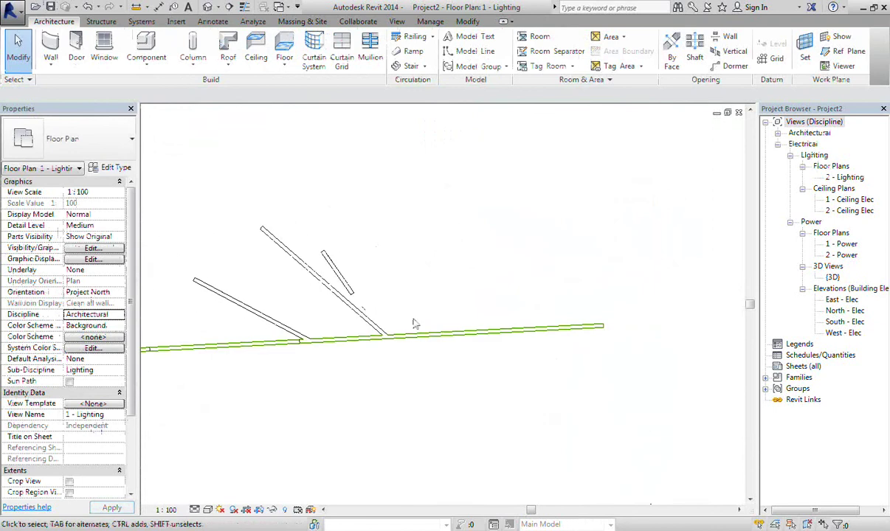
click(355, 299)
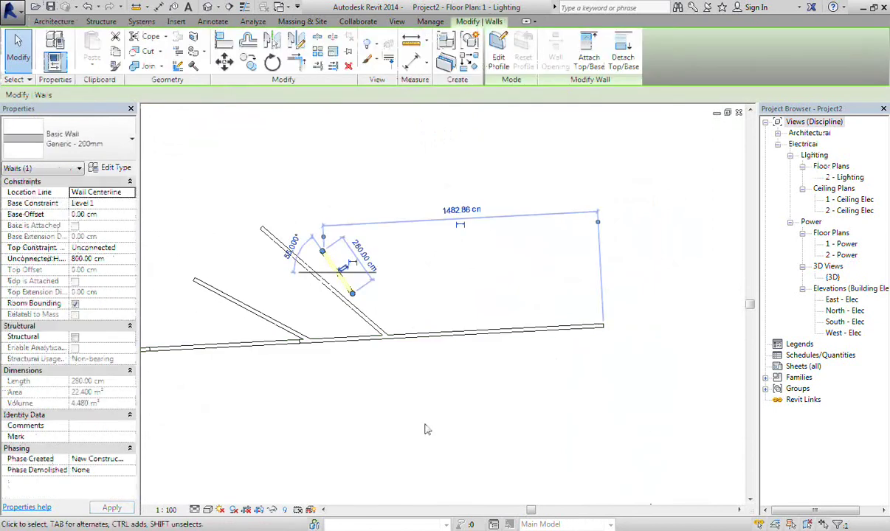
click(448, 472)
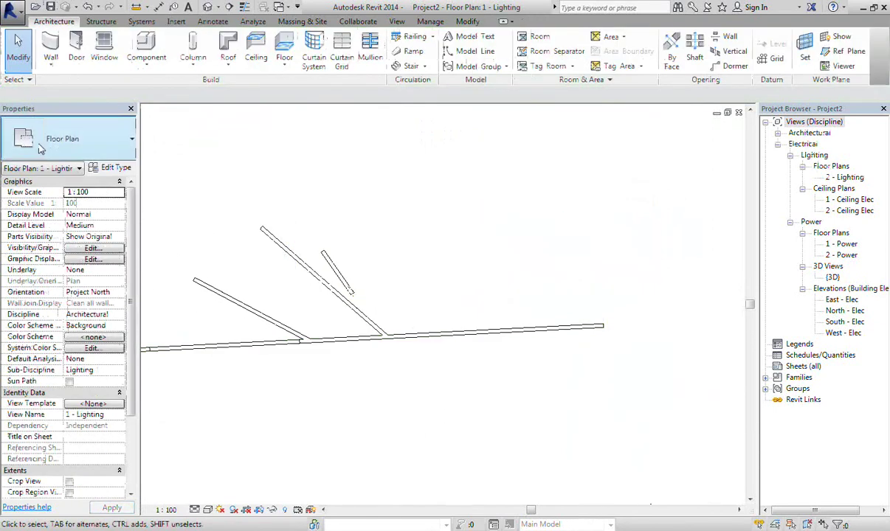
middle_drag(391, 193, 472, 233)
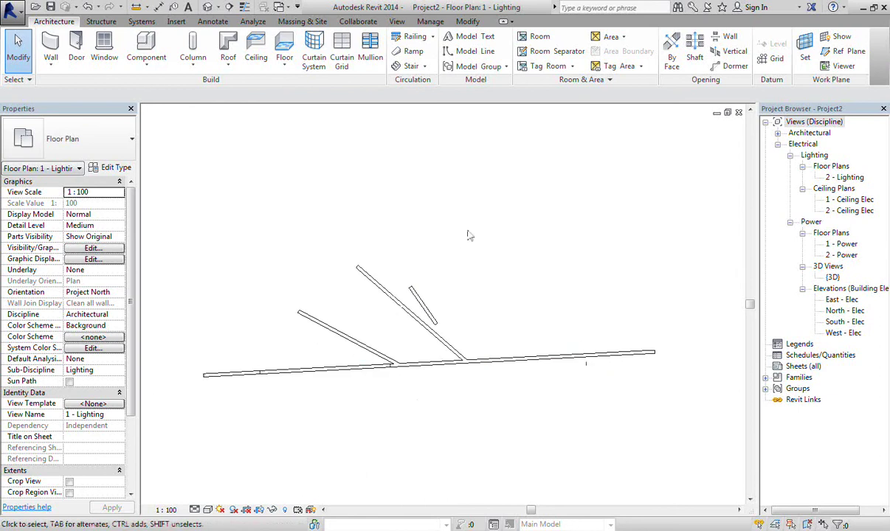
right_click(459, 201)
click(481, 206)
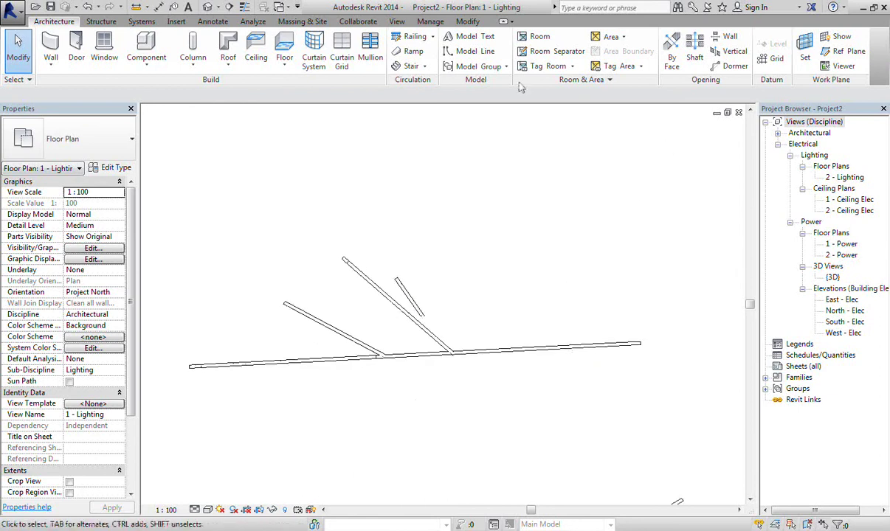
click(394, 22)
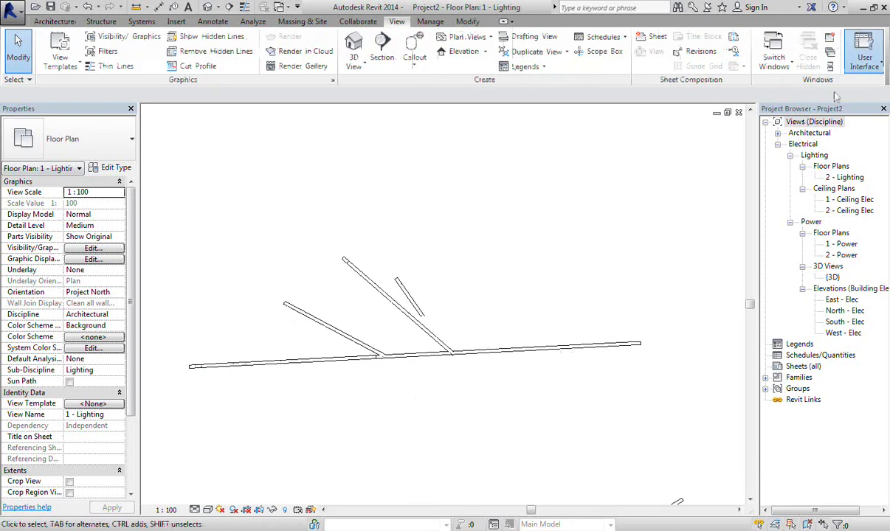
click(862, 61)
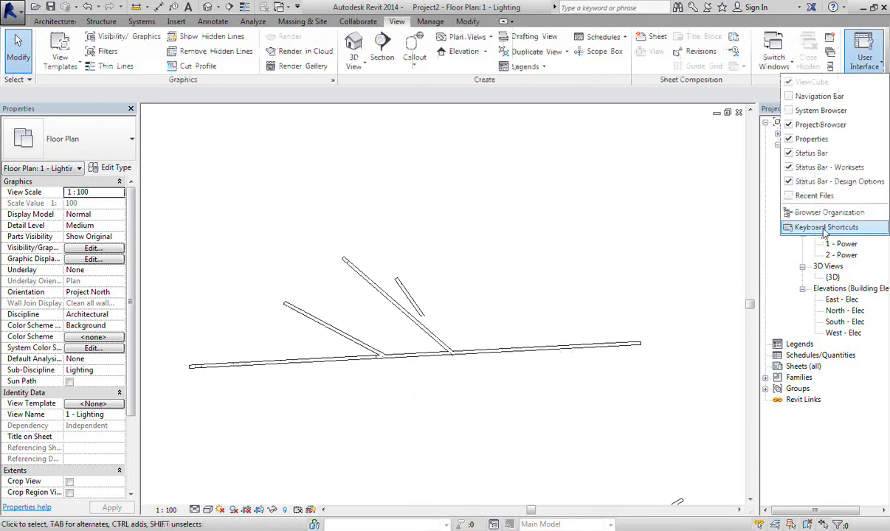
click(824, 228)
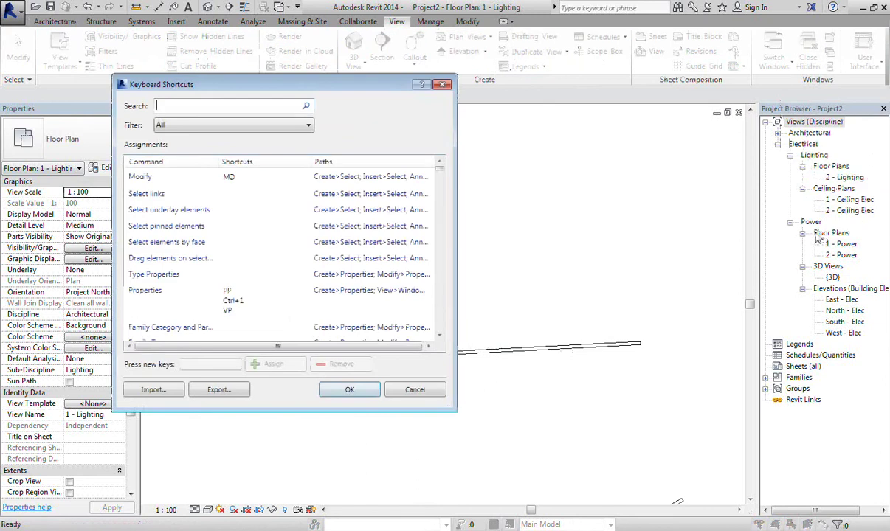
click(441, 85)
right_click(428, 162)
click(456, 169)
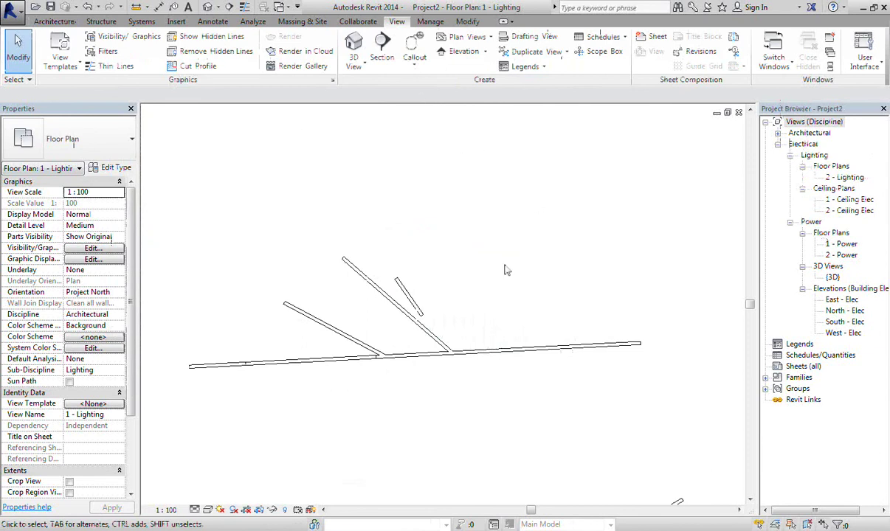
right_click(435, 202)
- Start an architectural wall with Height set to Level 2 in Rectangle mode
click(480, 220)
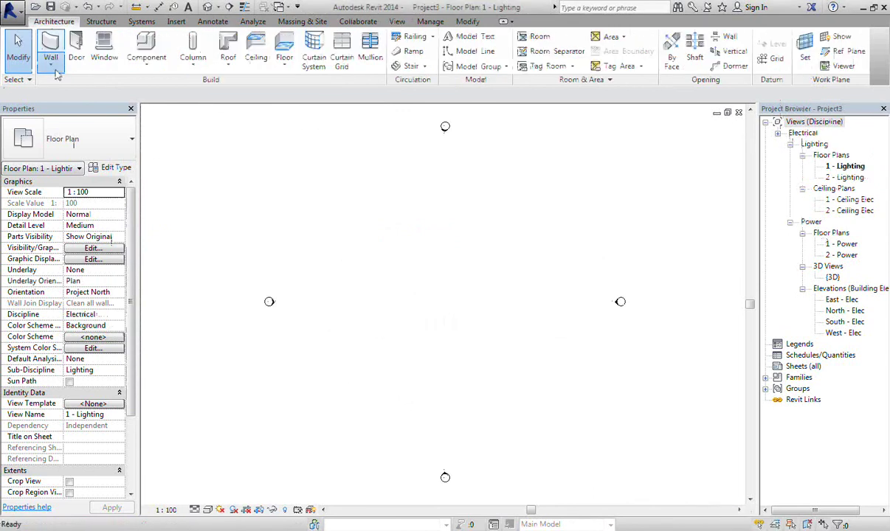
click(51, 67)
click(80, 89)
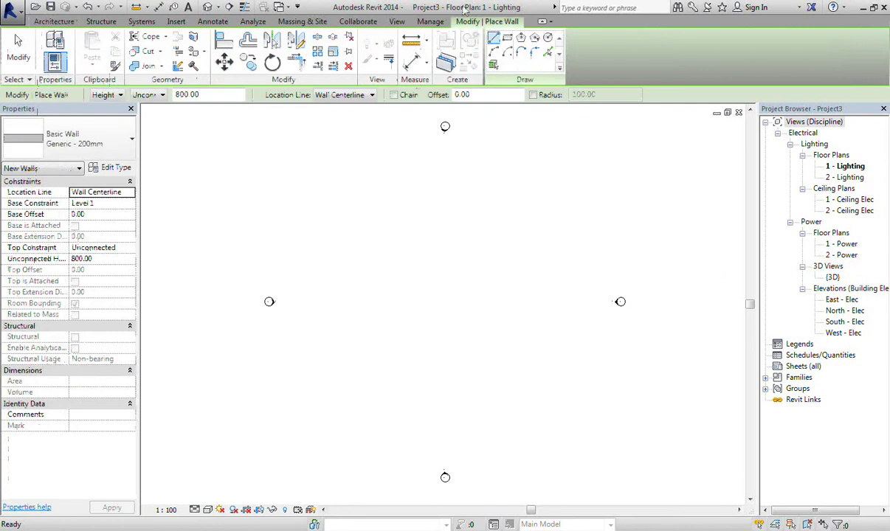
click(151, 95)
click(148, 118)
click(507, 38)
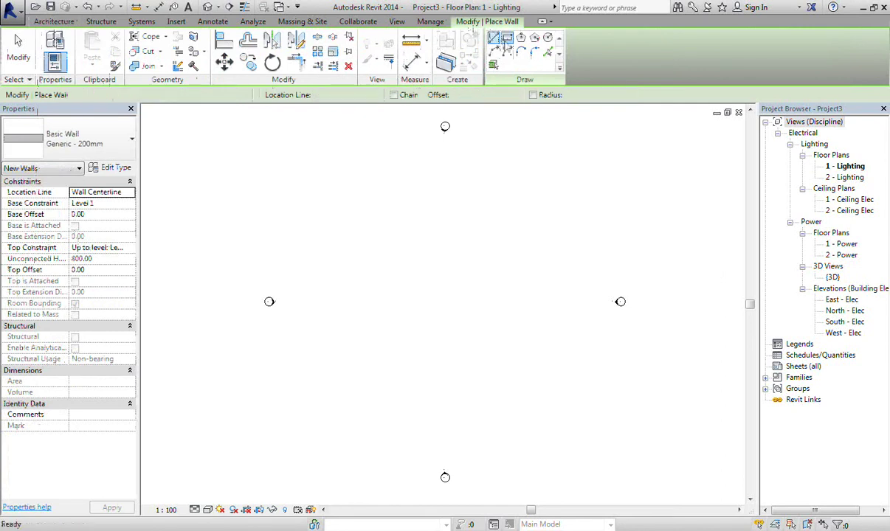
- Draw the 3080 × 2880 wall rectangle and end wall placement
click(344, 208)
click(560, 409)
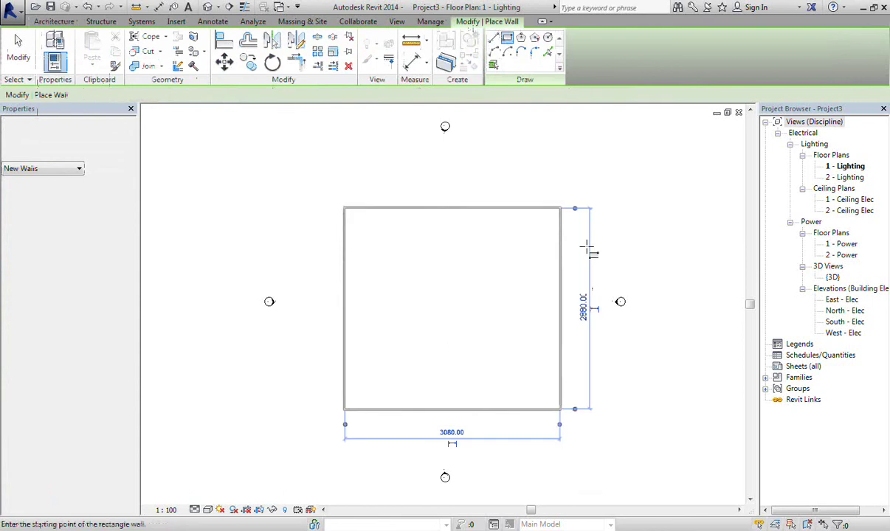
right_click(567, 166)
click(590, 169)
right_click(470, 167)
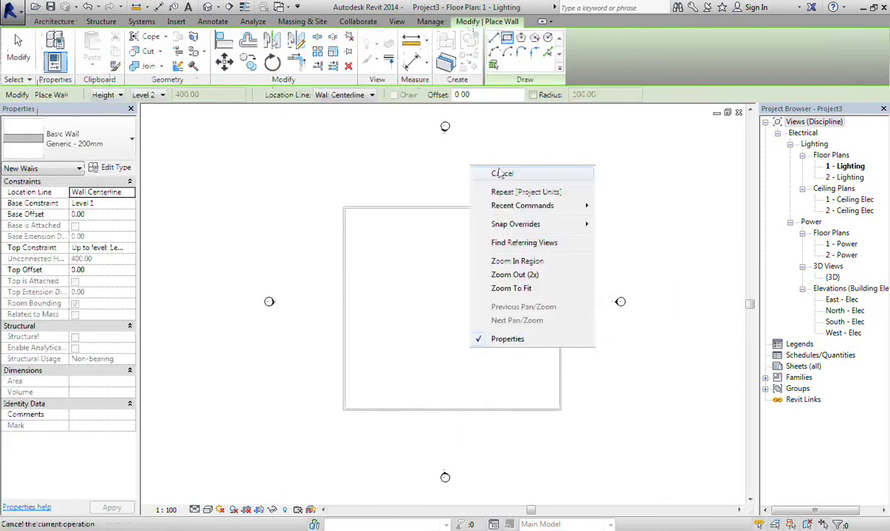
click(500, 174)
scroll(384, 227, up, 4)
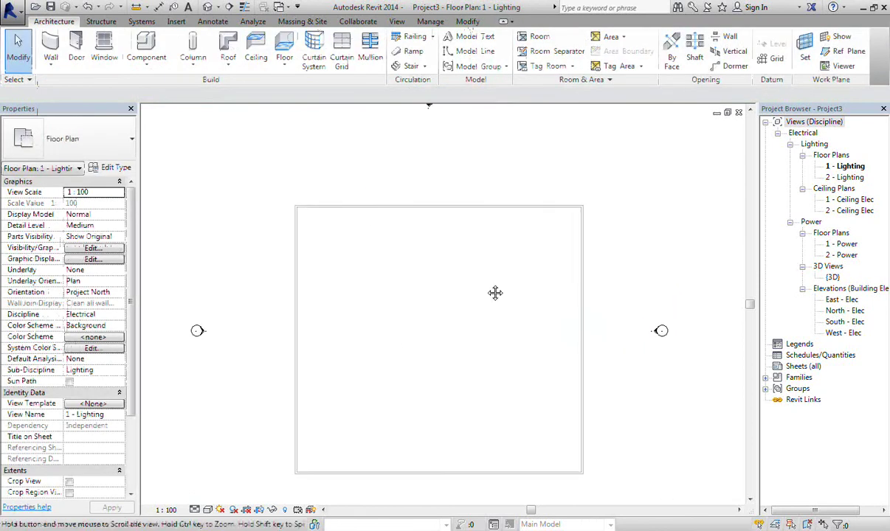
middle_drag(495, 293, 448, 315)
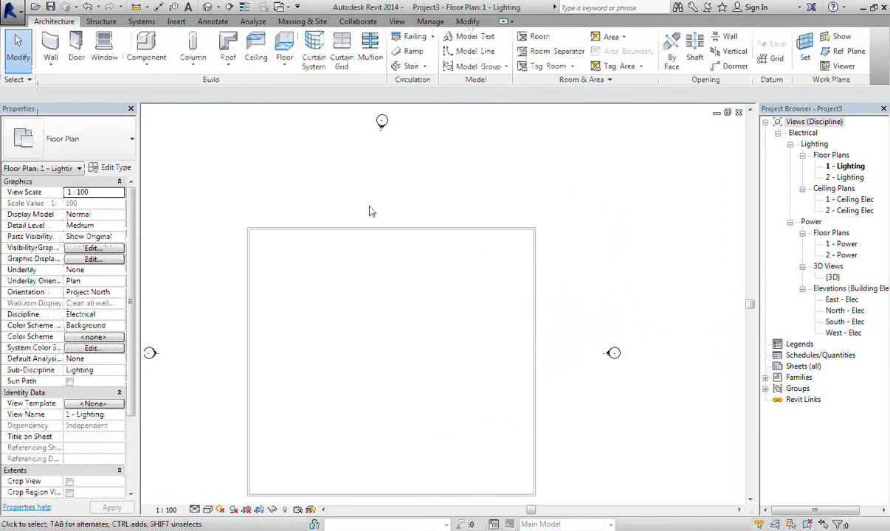
right_click(527, 196)
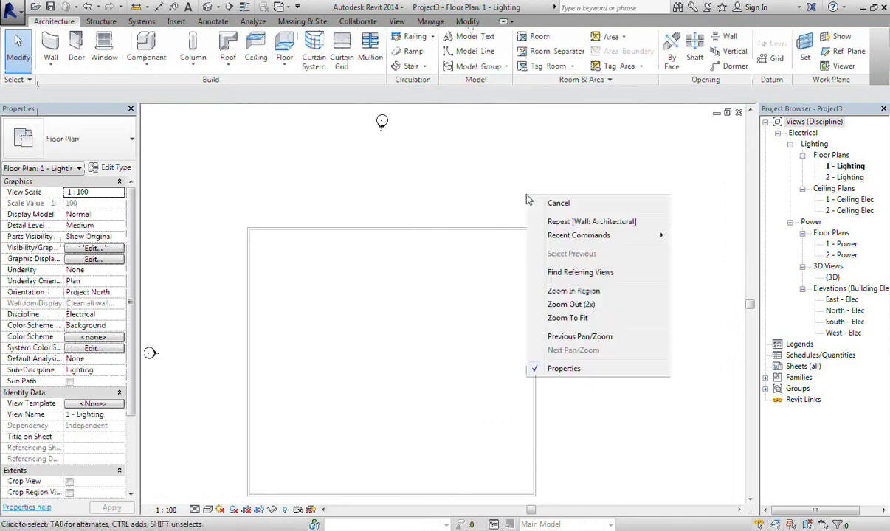
click(575, 213)
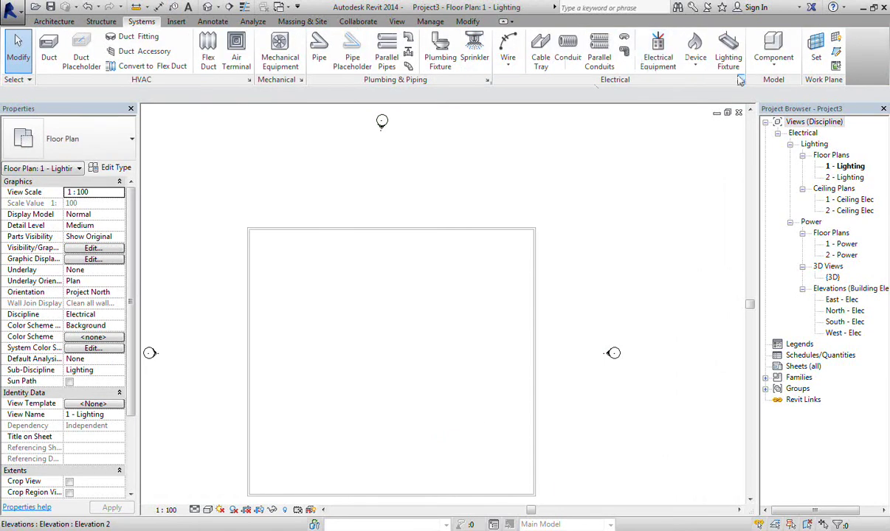
click(658, 59)
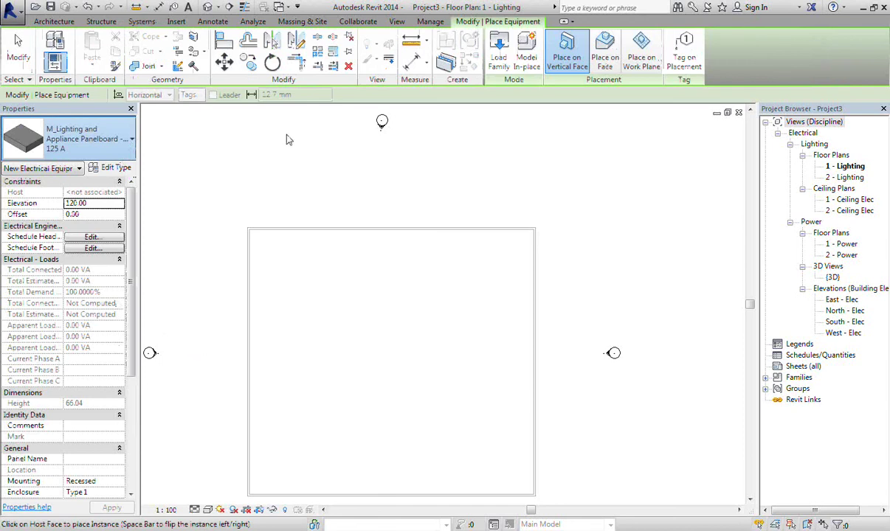
right_click(288, 139)
click(309, 146)
right_click(308, 148)
click(329, 154)
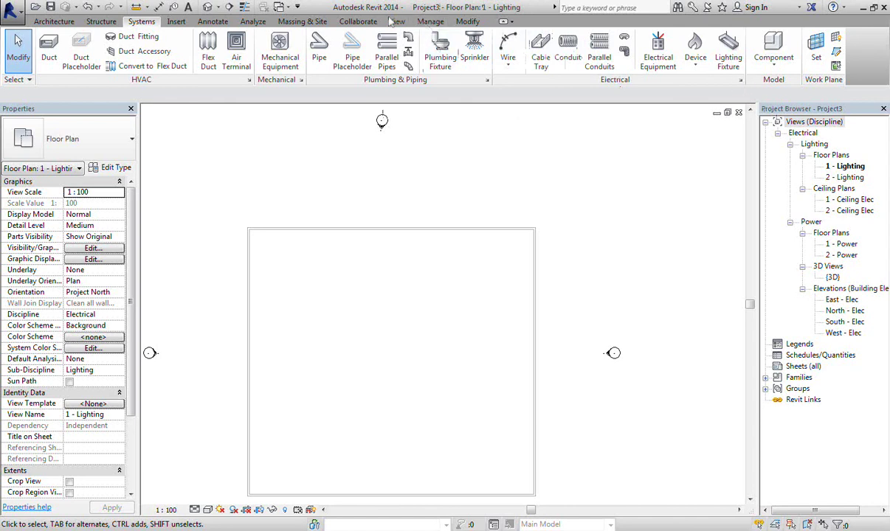
- Review Load Calculations, Voltage Definitions and Distribution Systems in Electrical Settings, then close it
click(429, 22)
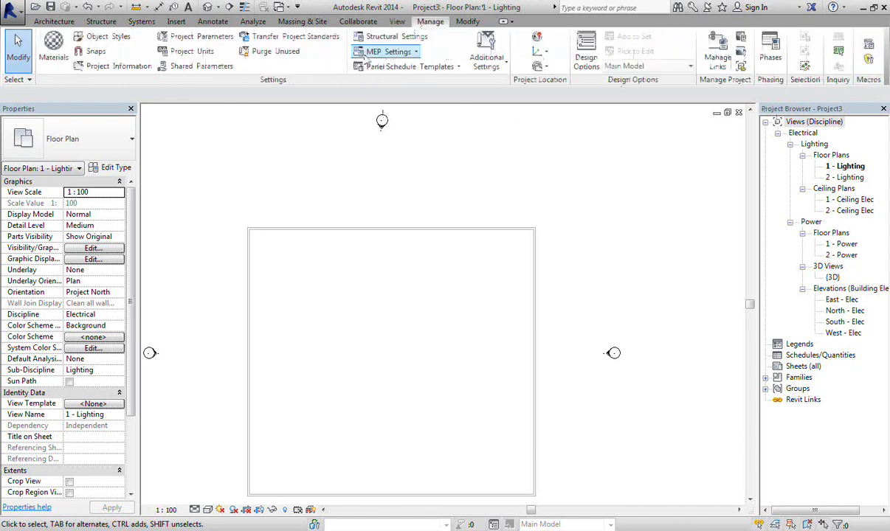
click(416, 53)
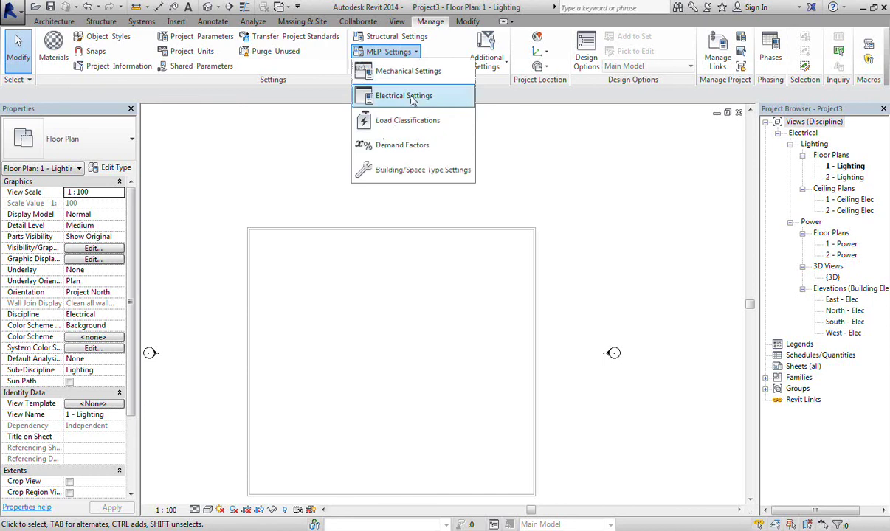
click(413, 101)
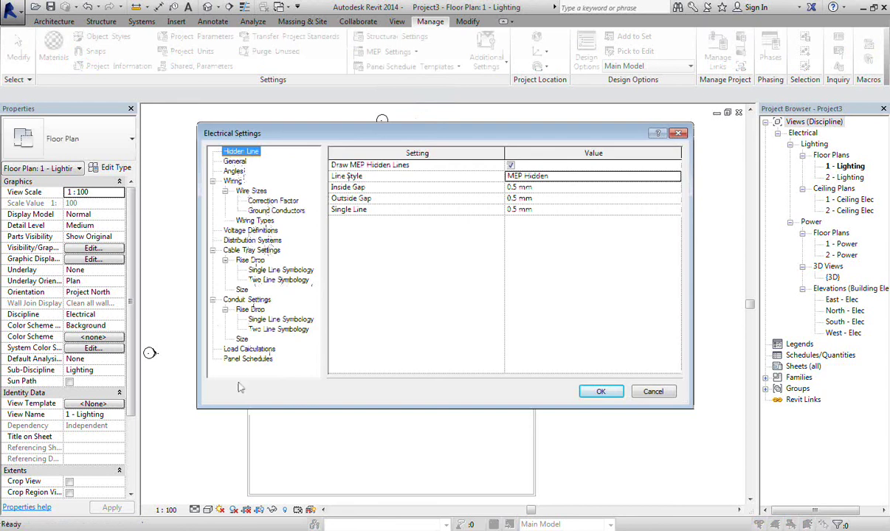
click(249, 349)
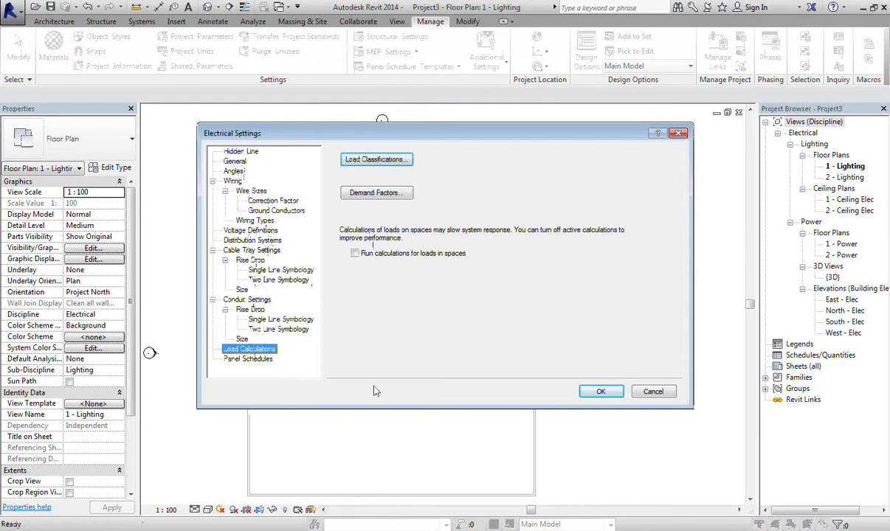
click(251, 232)
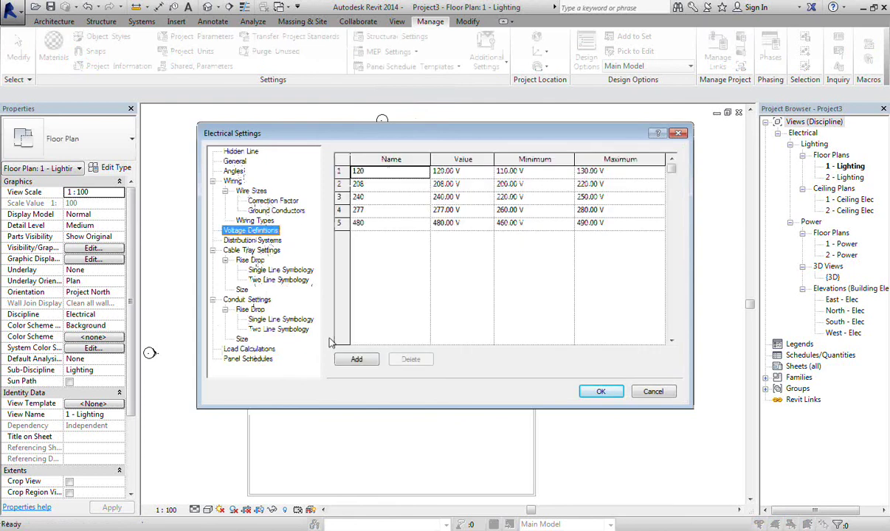
click(253, 240)
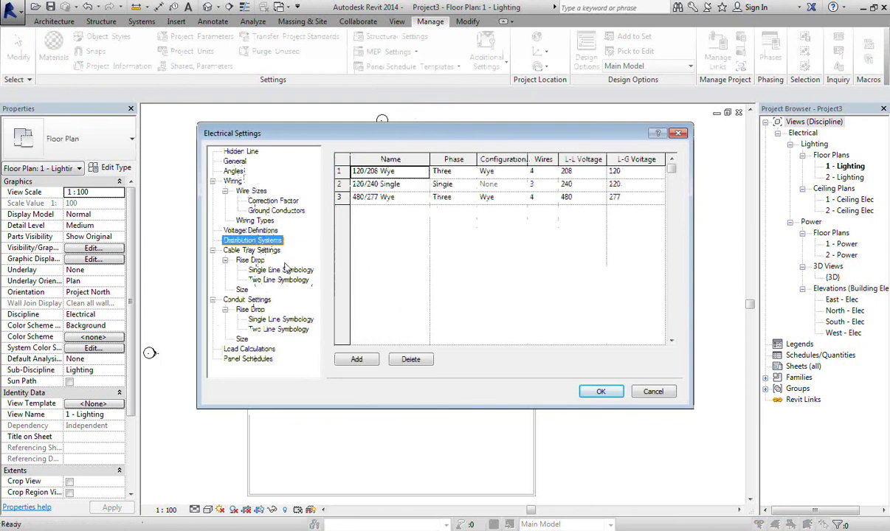
click(261, 233)
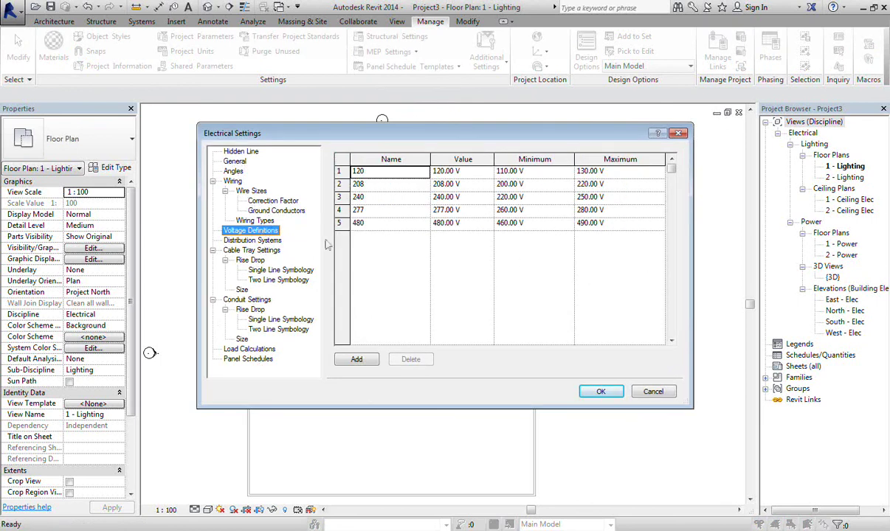
click(263, 240)
click(267, 231)
click(679, 133)
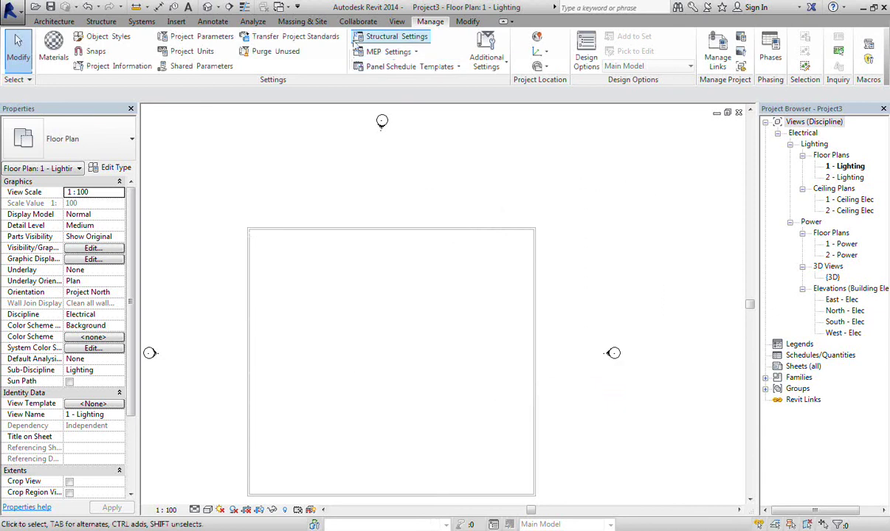
click(392, 52)
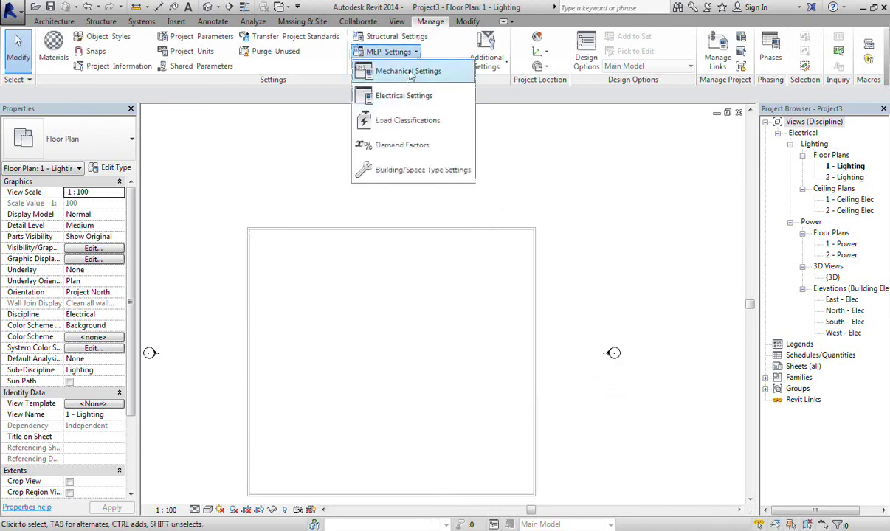
click(408, 72)
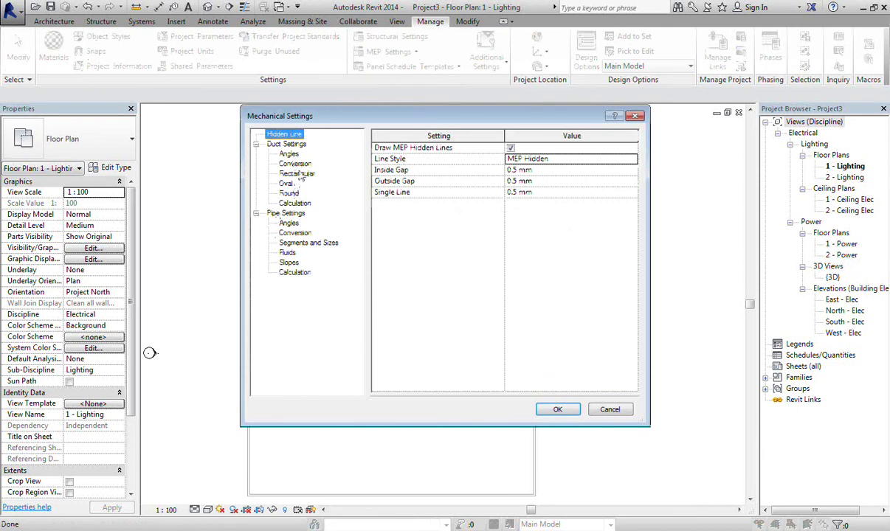
click(295, 164)
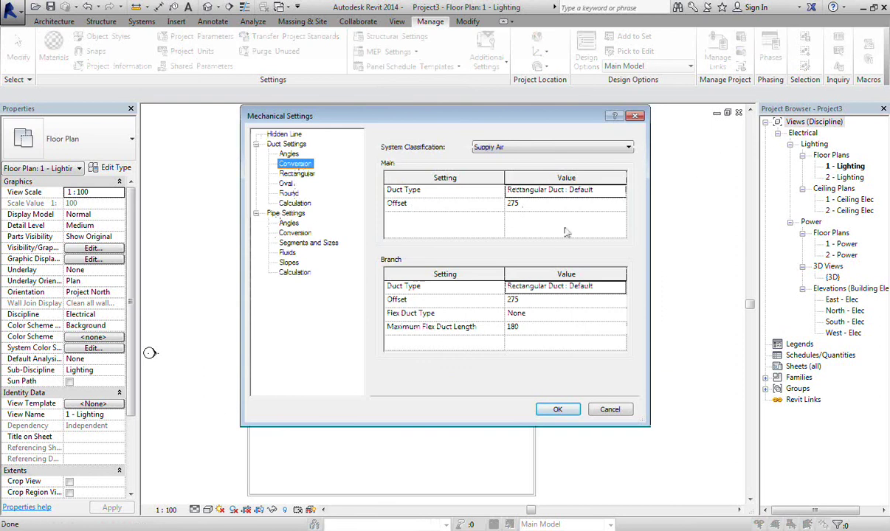
click(529, 203)
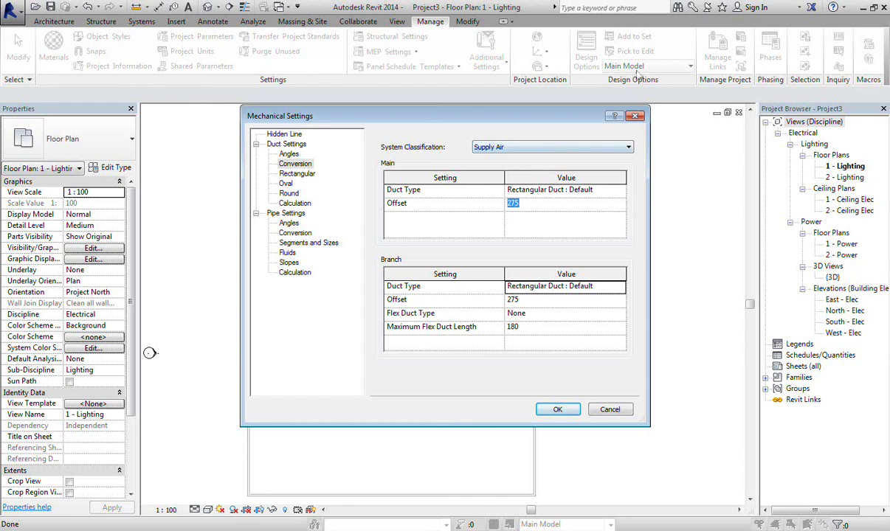
click(636, 117)
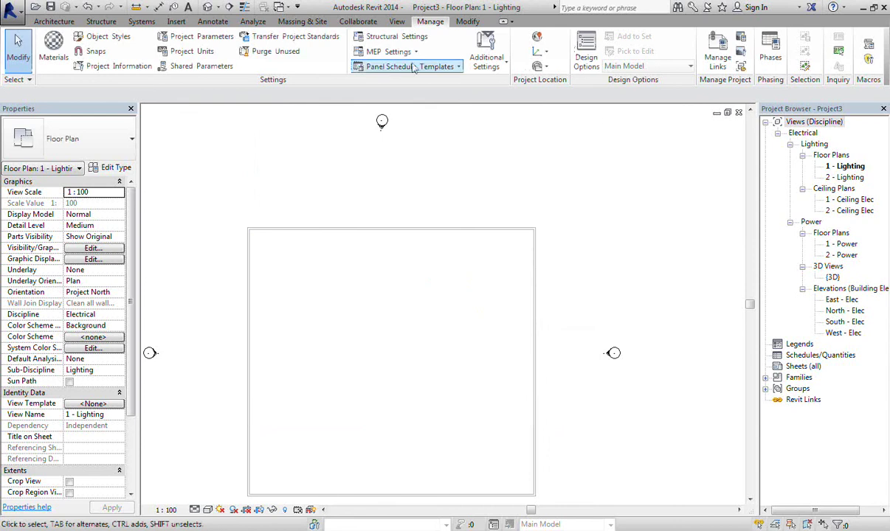
- Add a voltage definition named 230 with a value of 230.00 V
click(391, 51)
click(410, 97)
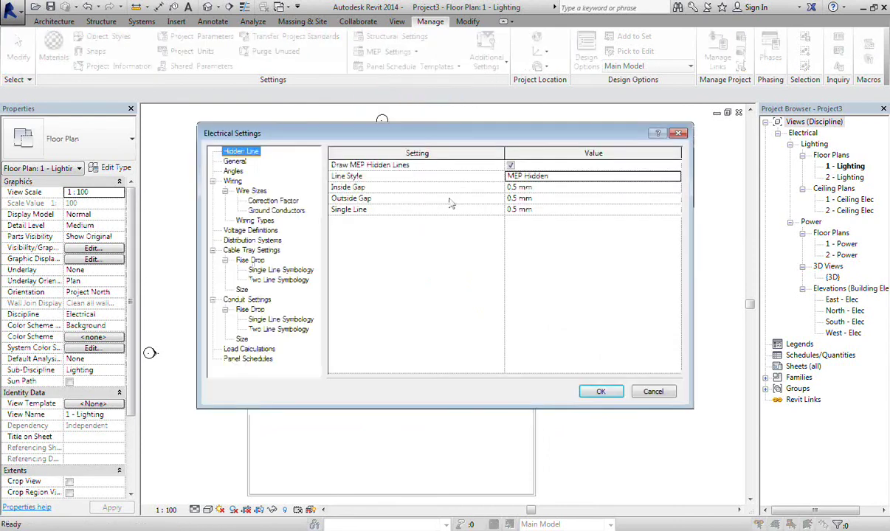
click(249, 231)
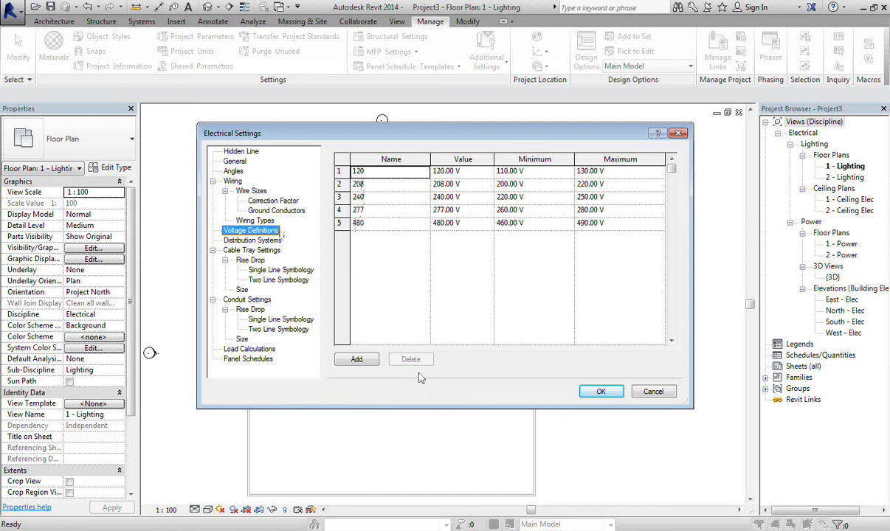
click(358, 360)
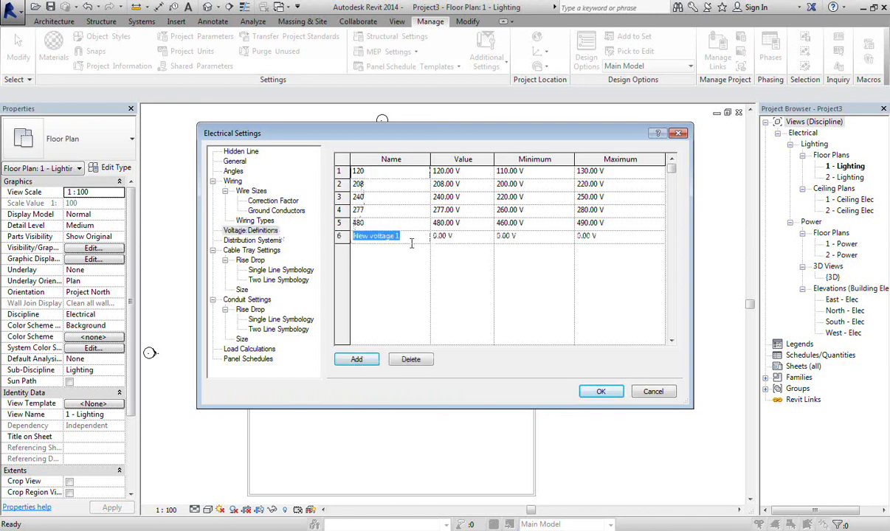
text(220)
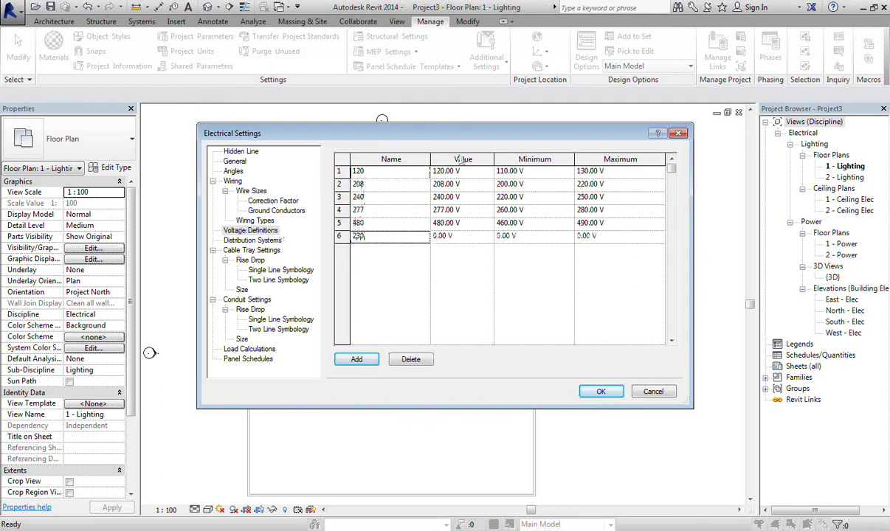
click(488, 237)
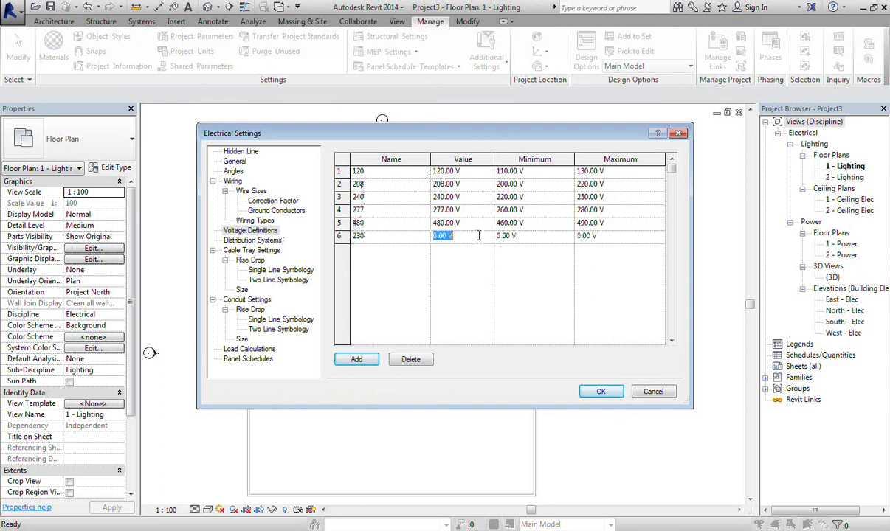
text(230)
click(457, 256)
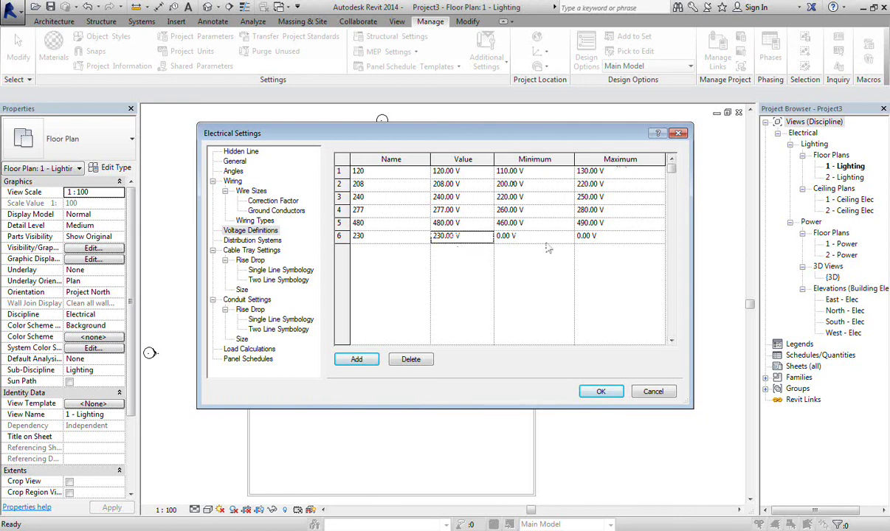
- Give the 230 voltage a 220 V minimum and a 240 V maximum
click(516, 235)
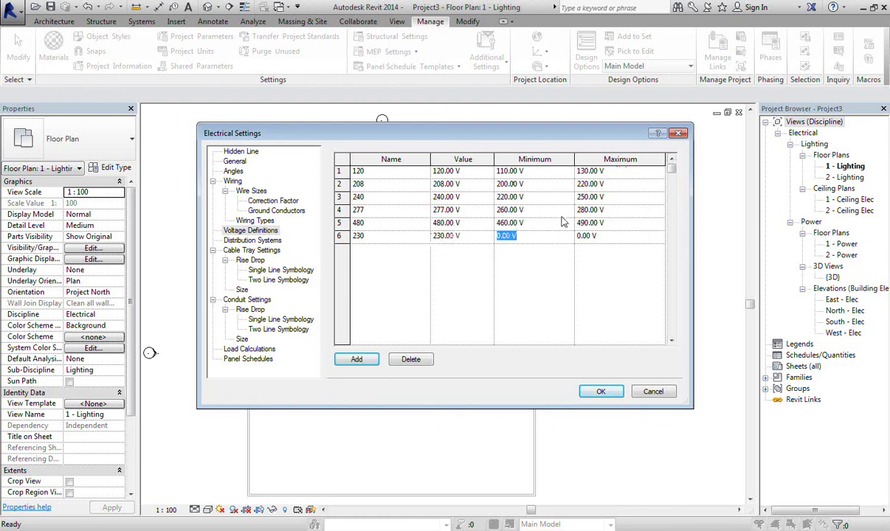
text(220)
click(614, 239)
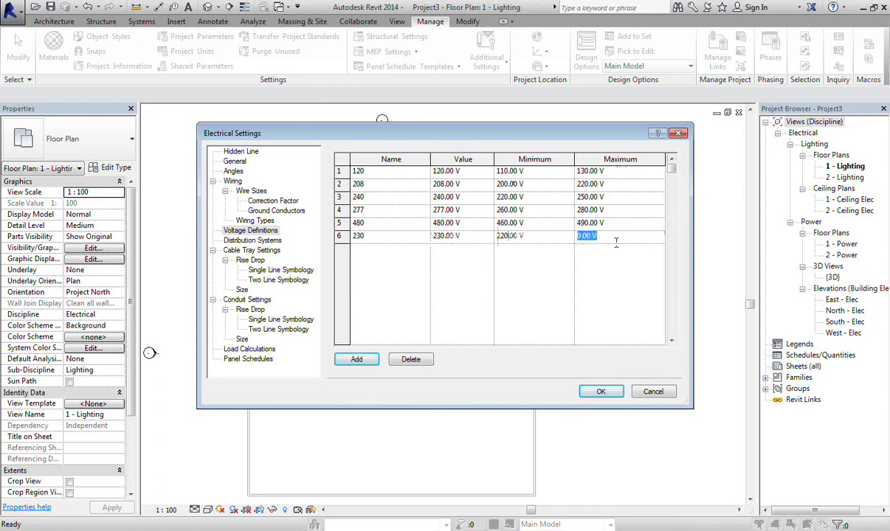
text(240)
key(Return)
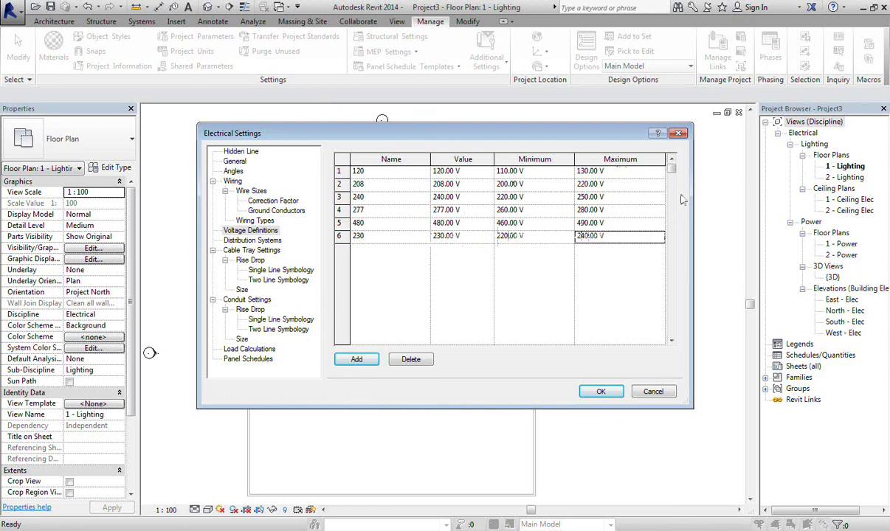
- Add a 415 voltage at 415.00 V with a 405 V minimum and 425 V maximum
click(356, 360)
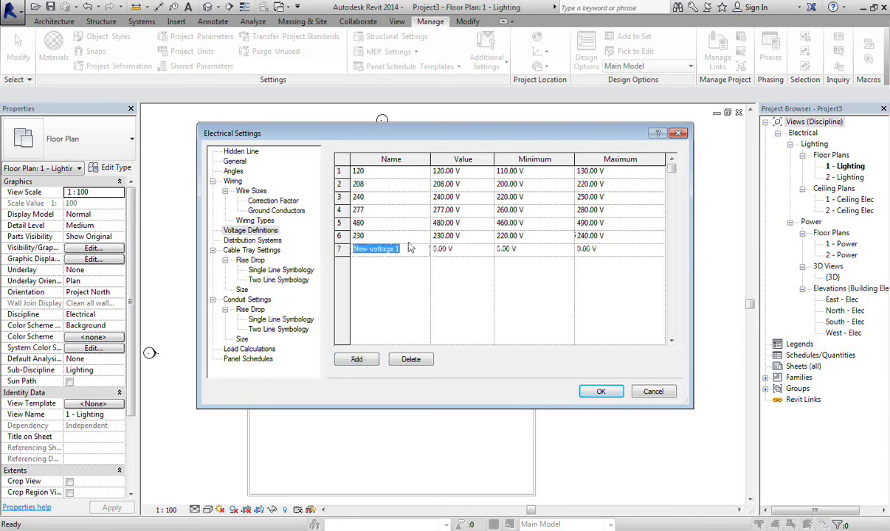
text(43)
text(5)
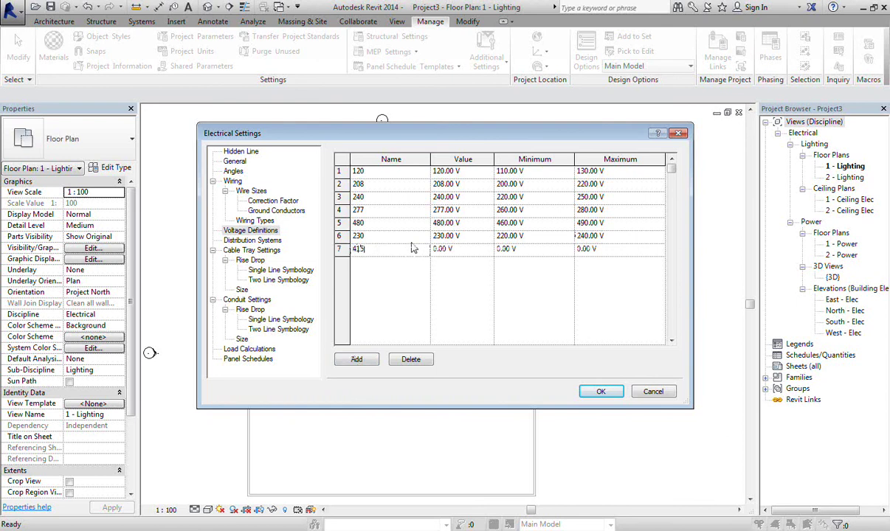
click(458, 251)
text(415)
click(529, 248)
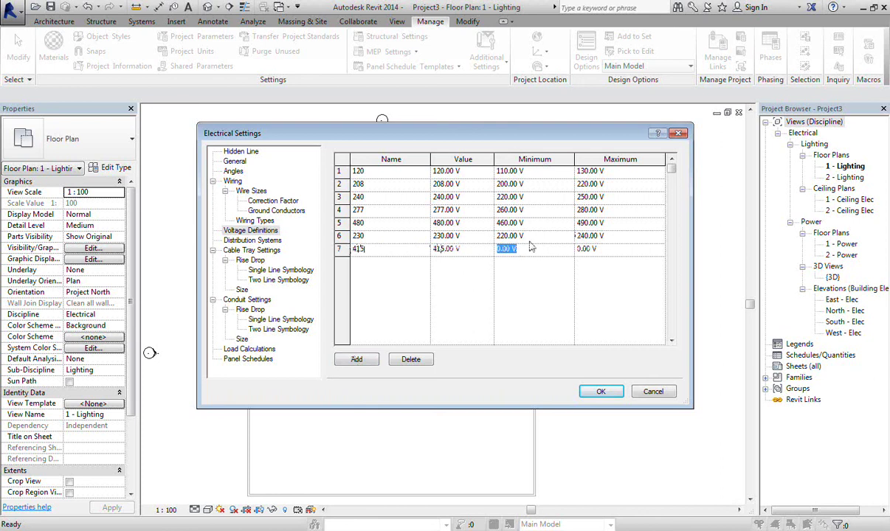
text(405)
click(606, 250)
text(425)
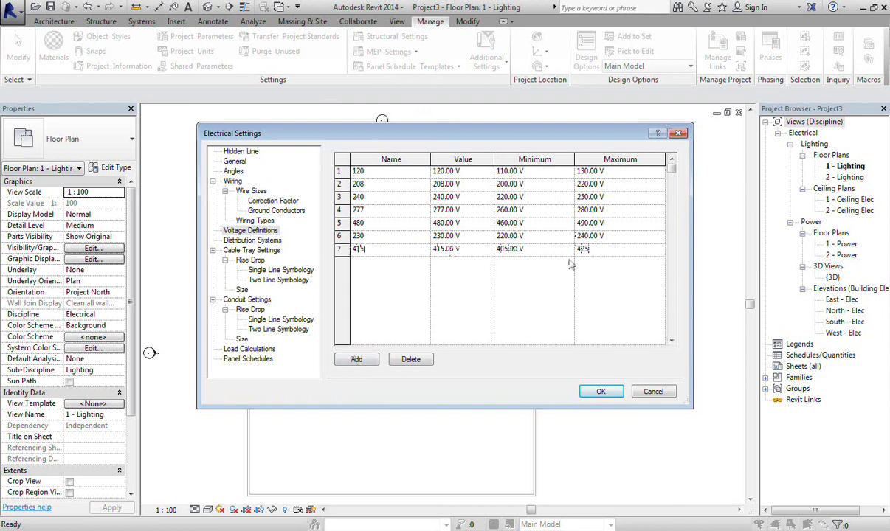
key(Return)
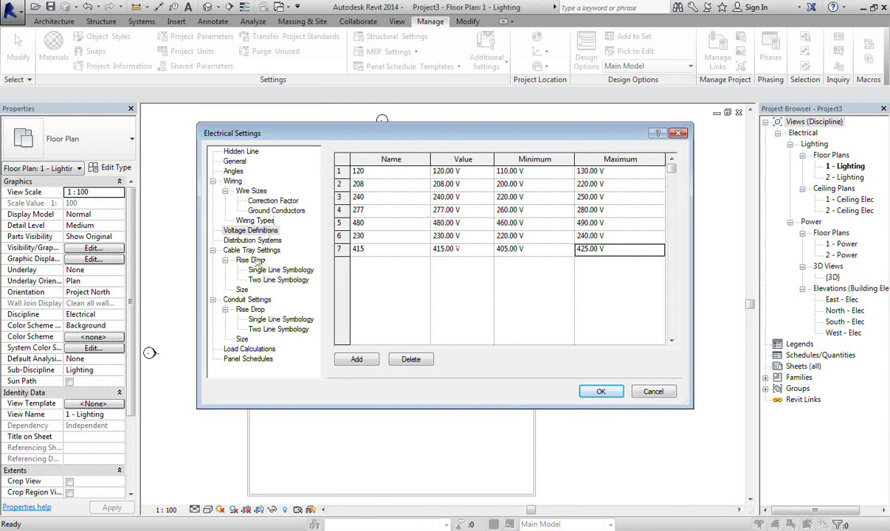
- Add a distribution system named '230 single' with a 230 V line-to-ground voltage
click(255, 240)
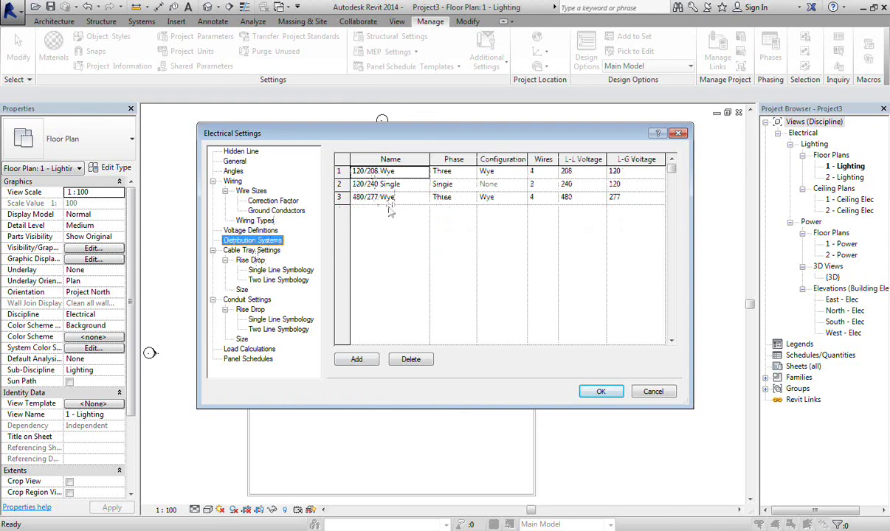
click(366, 361)
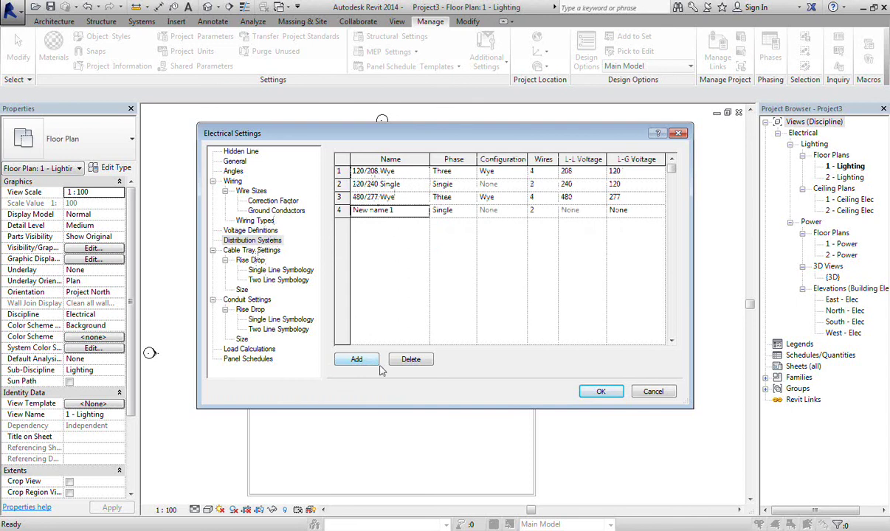
click(384, 210)
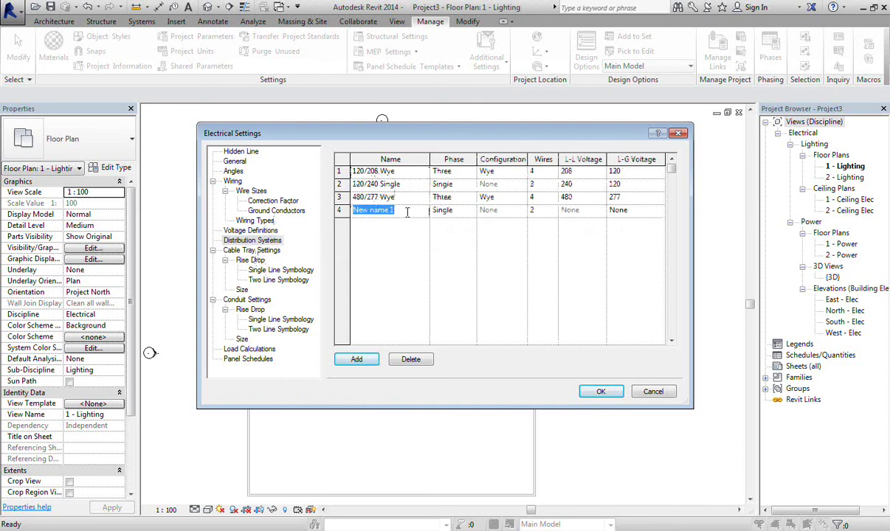
text(239)
key(BackSpace)
text(0 single)
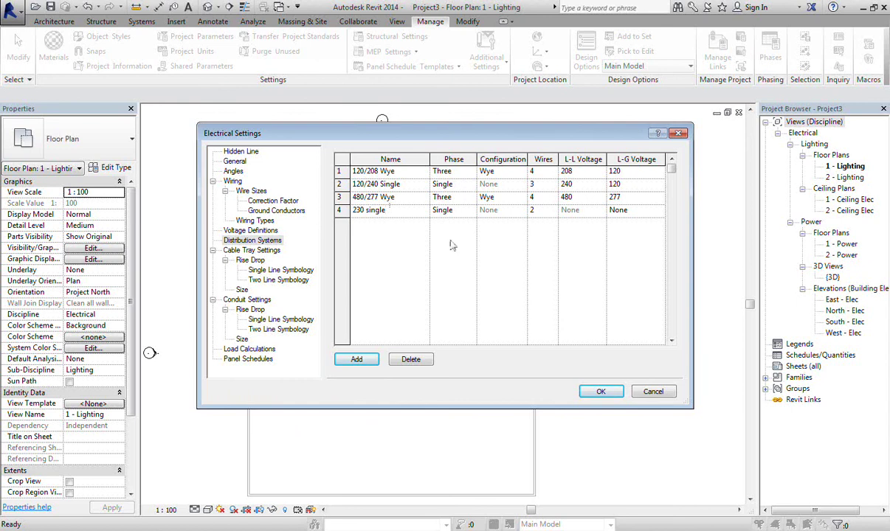
click(512, 218)
click(653, 213)
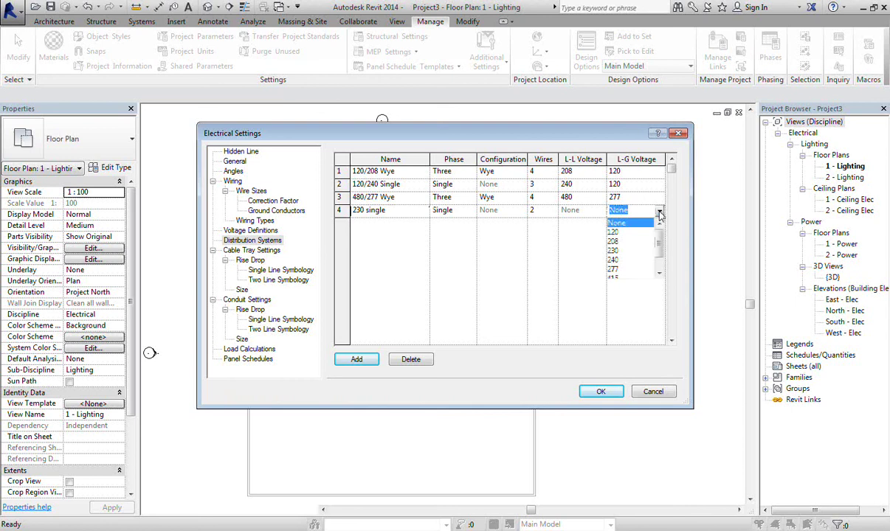
click(627, 251)
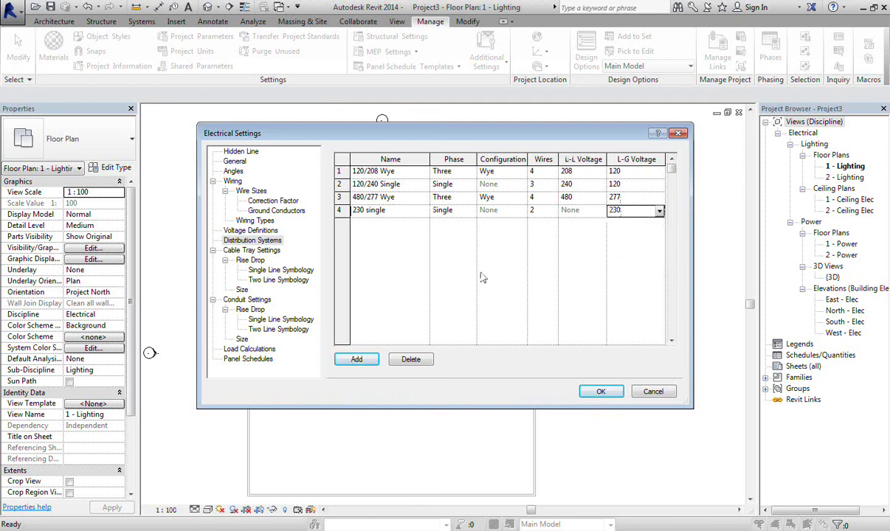
- Add a distribution system named '415/230 wye' and set its phase to Three
click(374, 359)
click(391, 223)
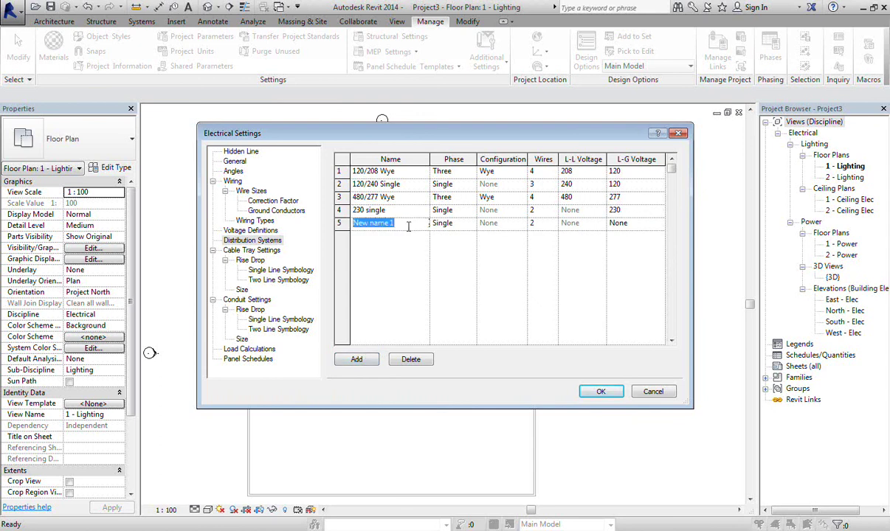
text(415/230 wye)
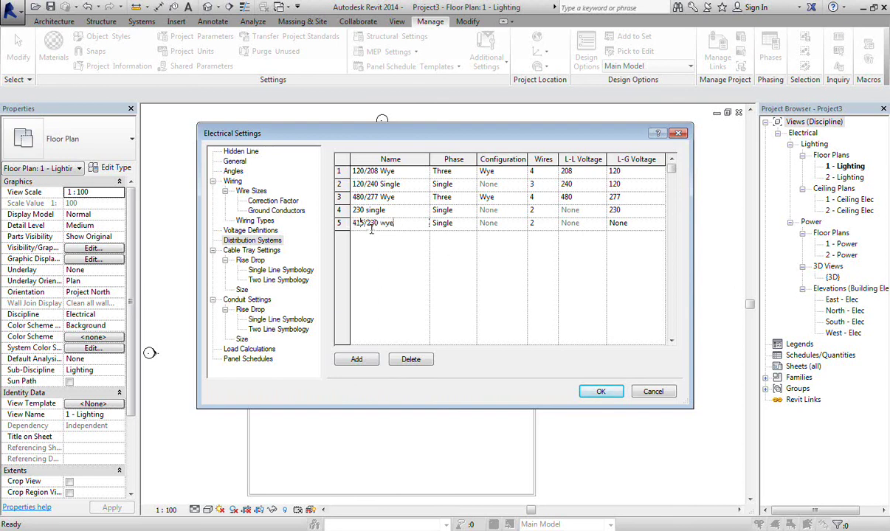
click(451, 223)
click(441, 245)
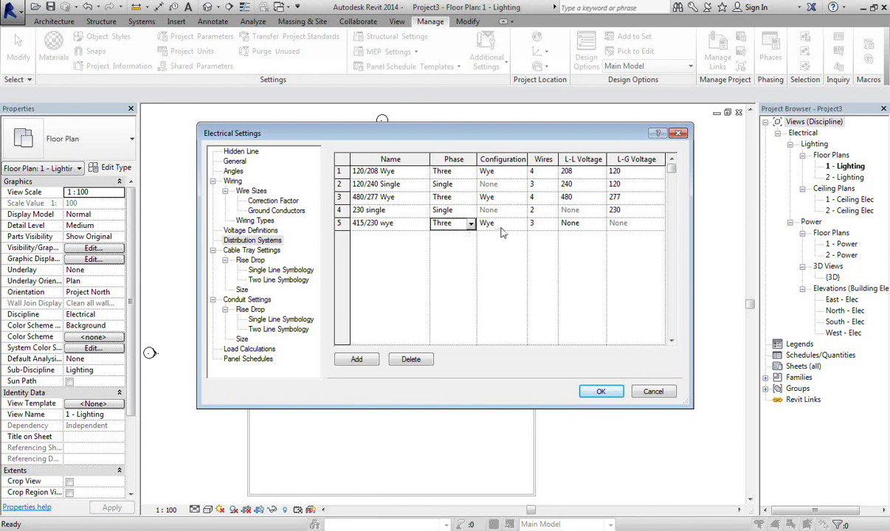
- Give it a Wye configuration, 4 wires, 415 V line-to-line and 230 V line-to-ground
click(504, 228)
click(486, 225)
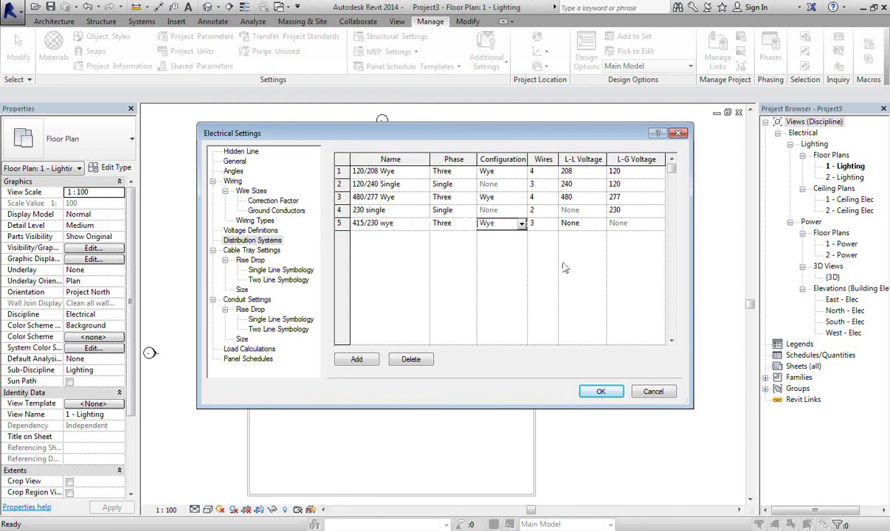
click(541, 224)
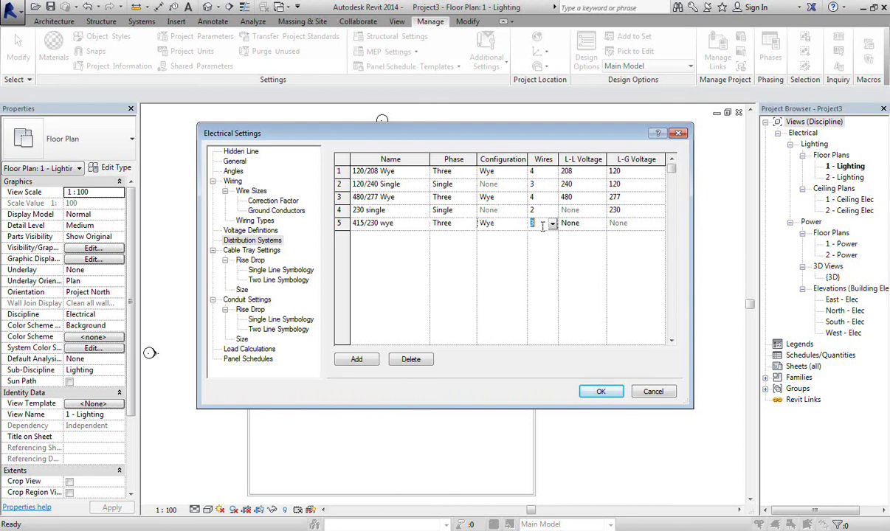
text(4)
click(601, 227)
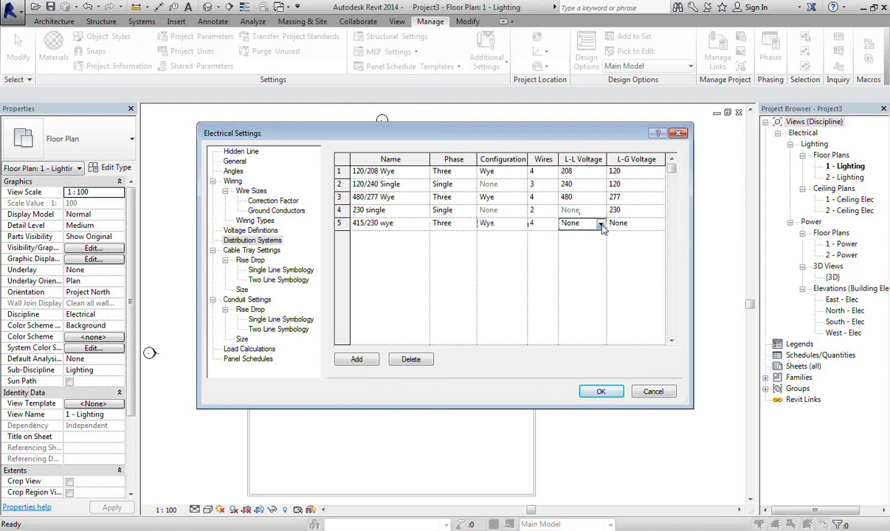
click(602, 225)
click(588, 280)
click(620, 223)
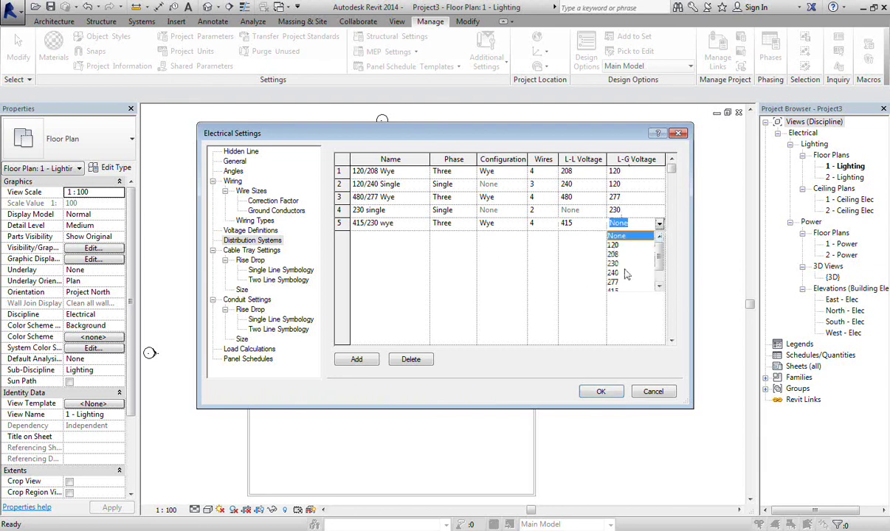
click(620, 263)
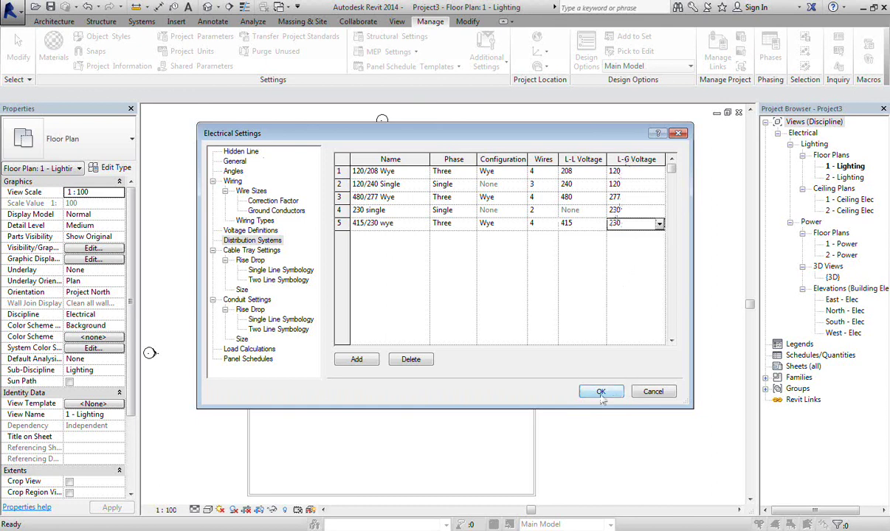
- Review the voltage definitions and distribution systems, then close Electrical Settings with OK
click(260, 231)
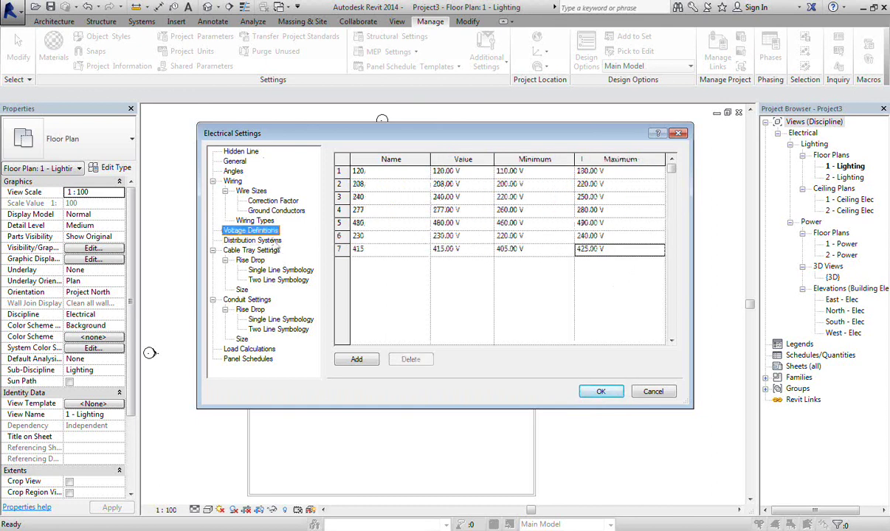
click(276, 241)
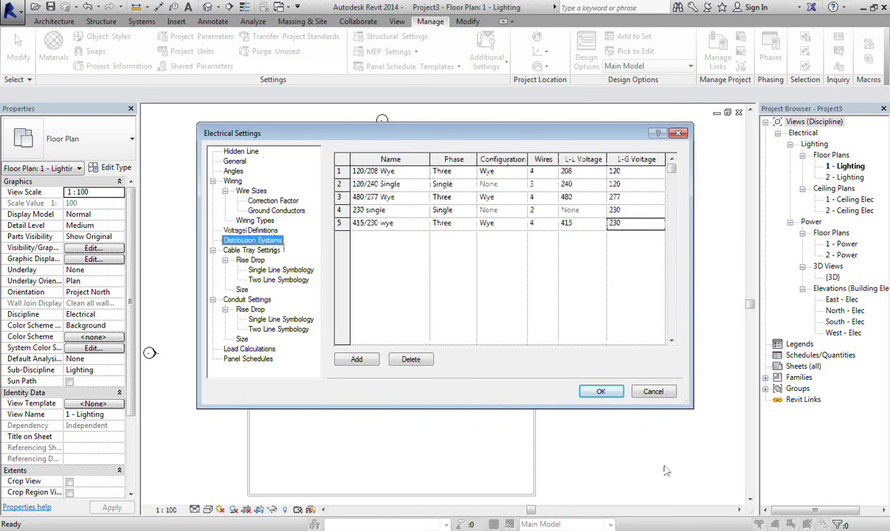
click(596, 392)
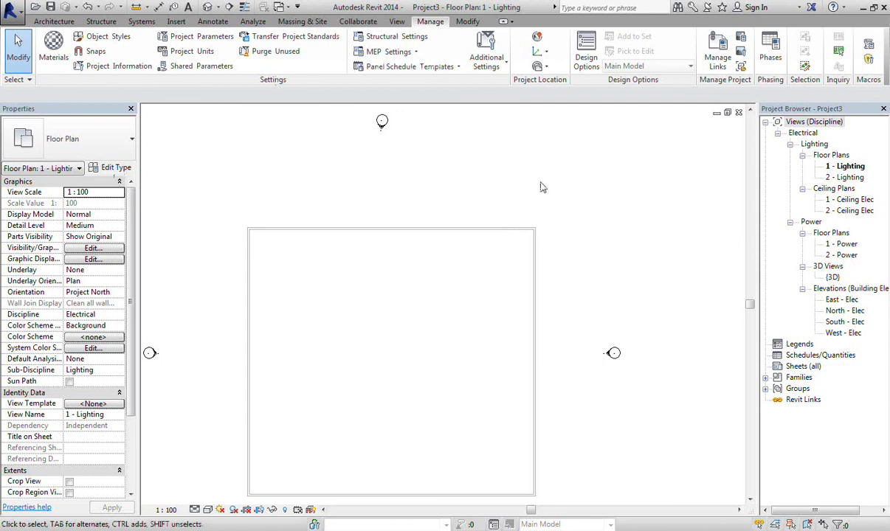
- Place a Lighting and Appliance Panelboard on the top wall of the lighting plan
click(138, 22)
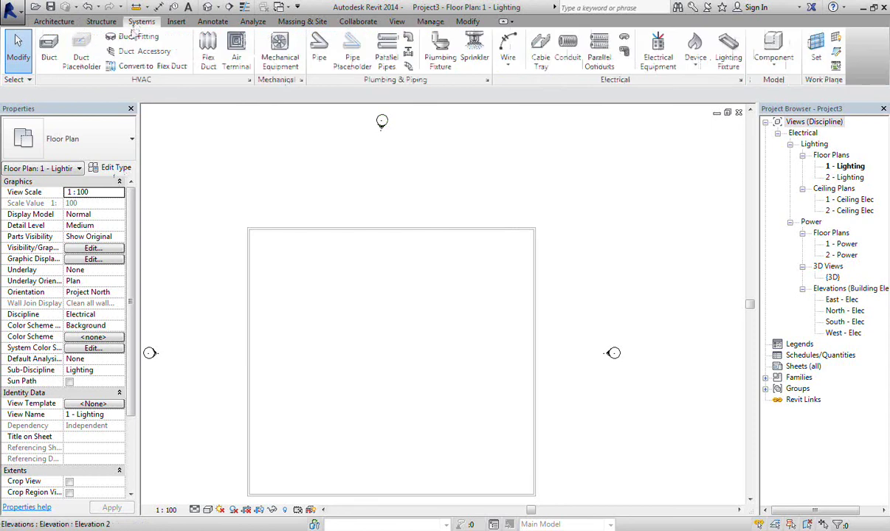
click(659, 59)
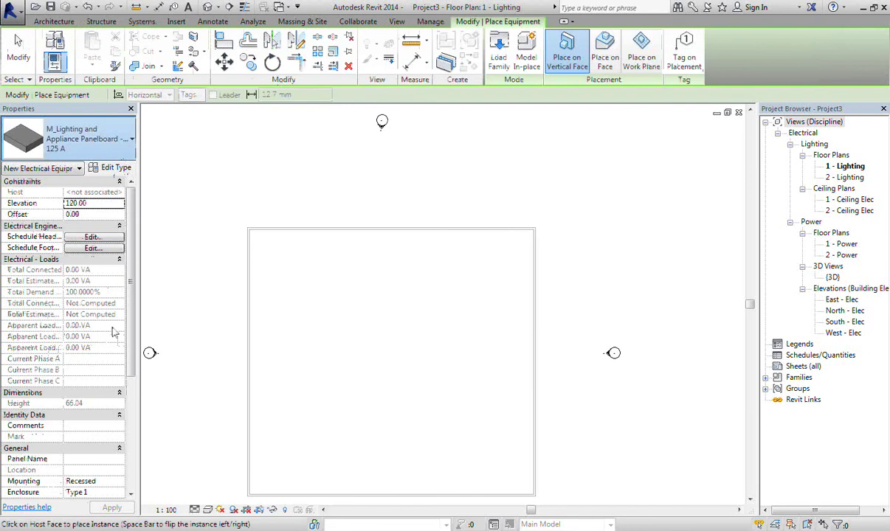
click(309, 235)
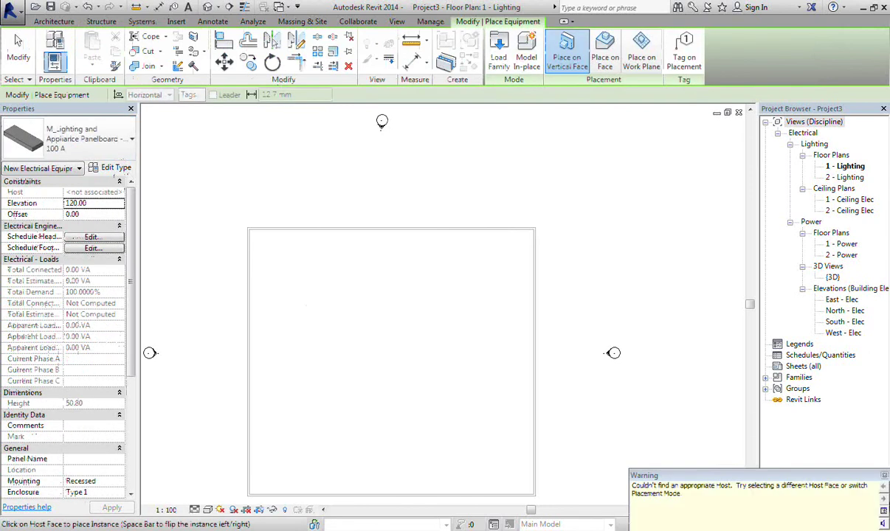
click(884, 477)
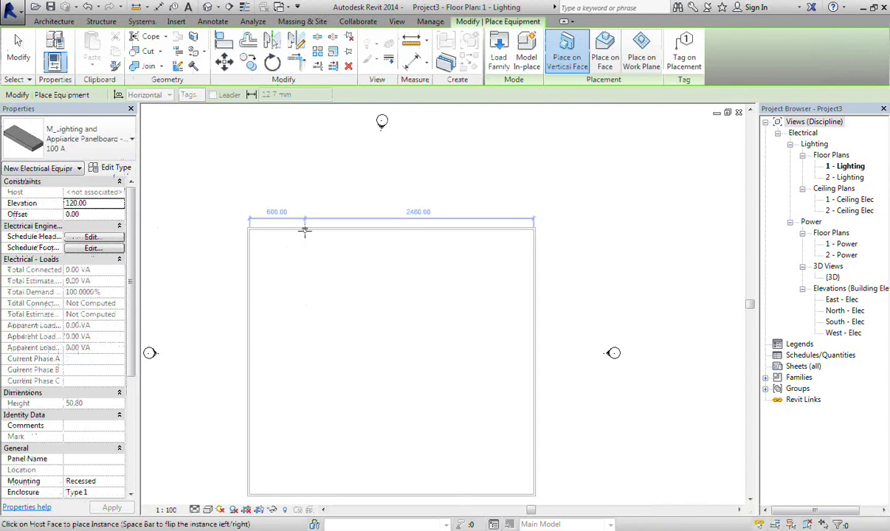
right_click(290, 143)
click(314, 152)
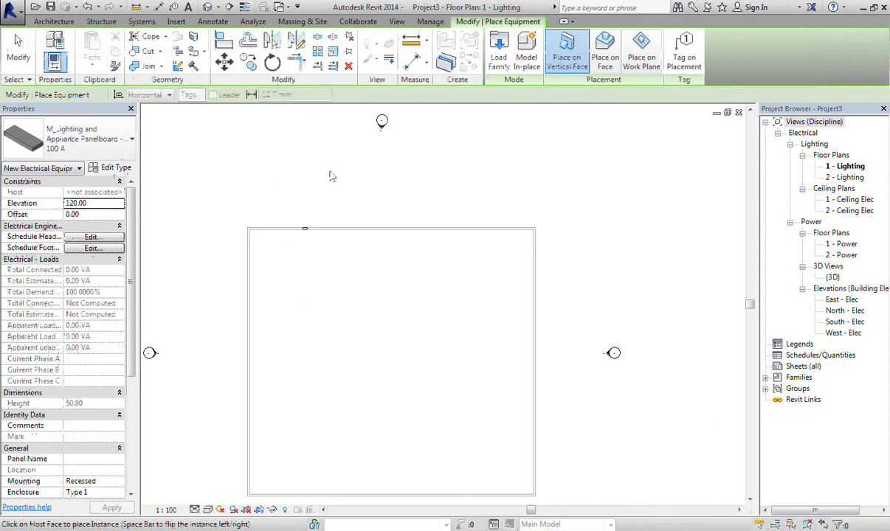
right_click(310, 161)
click(333, 171)
- Zoom in on the wall-hosted panelboard and select it
scroll(314, 213, up, 4)
middle_drag(284, 278, 419, 325)
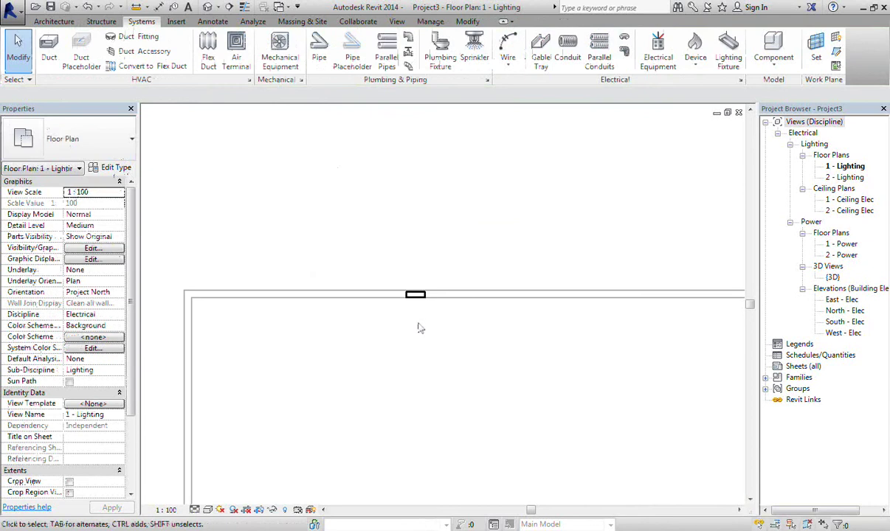
click(416, 296)
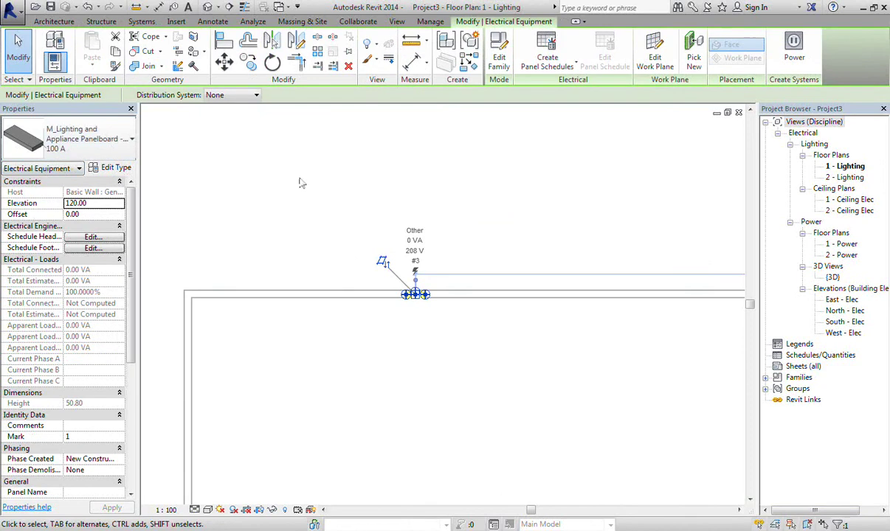
click(549, 200)
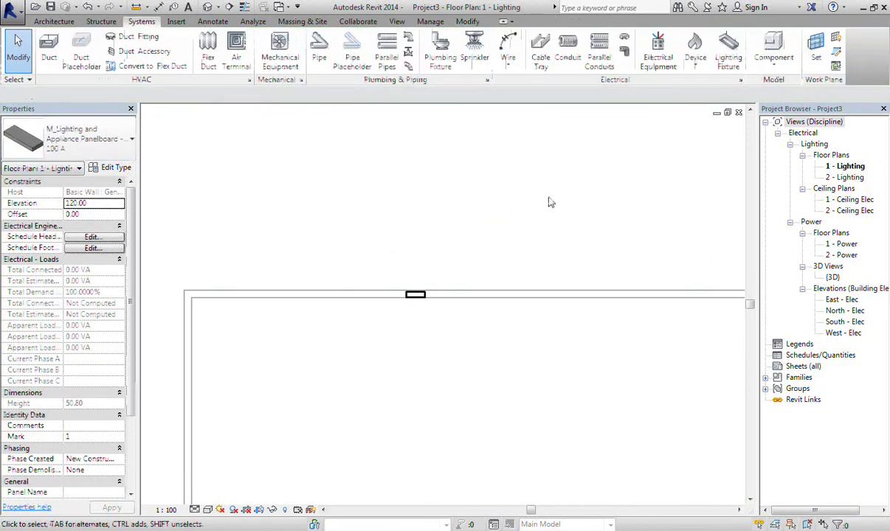
click(417, 295)
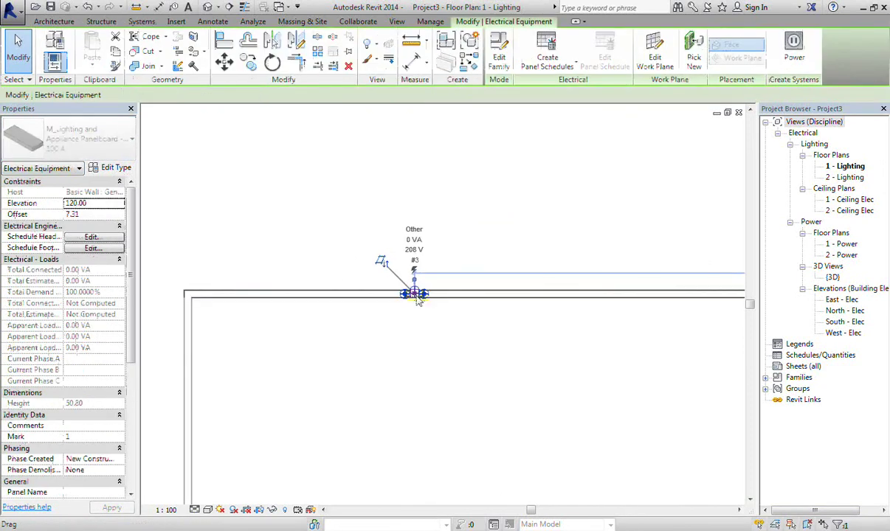
scroll(417, 295, up, 5)
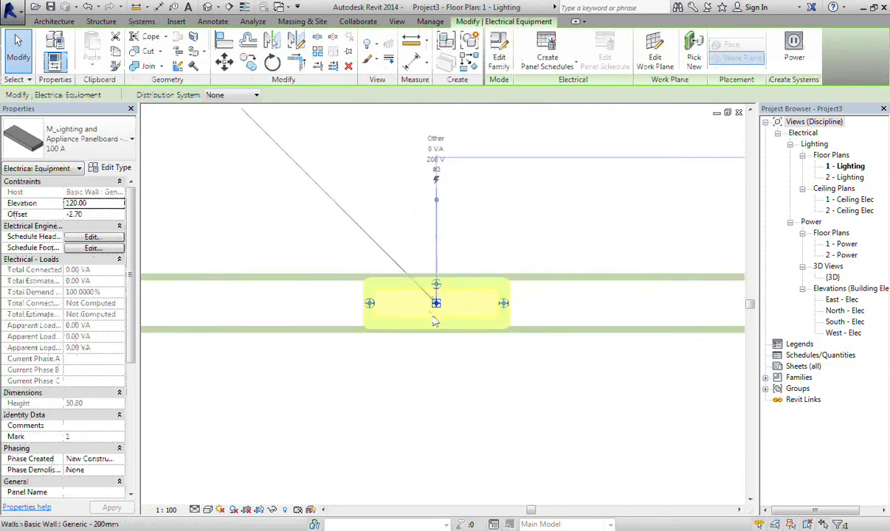
key(Escape)
click(432, 323)
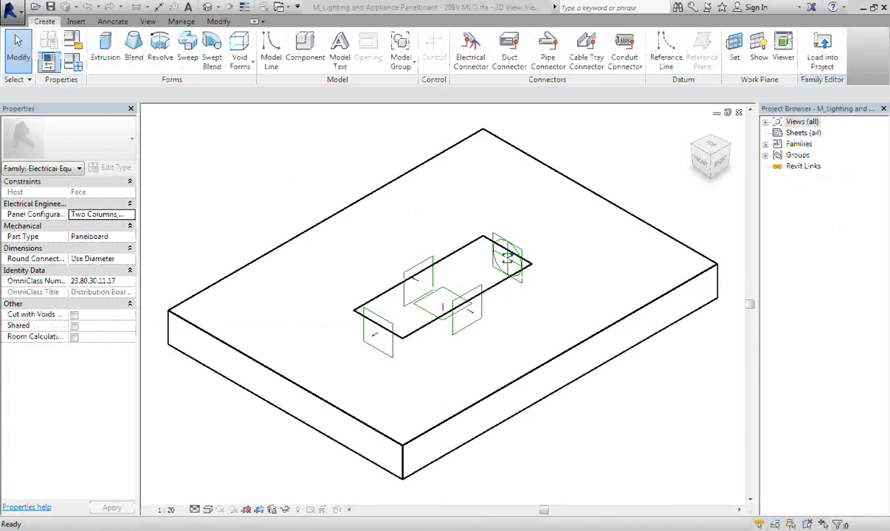
- Close the panelboard family without saving and reselect the panelboard in the 1 - Lighting plan
click(739, 113)
click(477, 337)
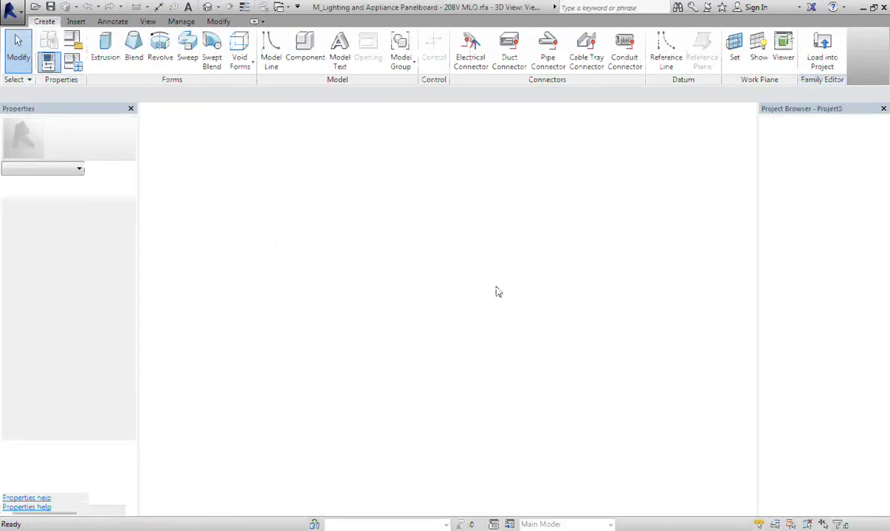
click(465, 281)
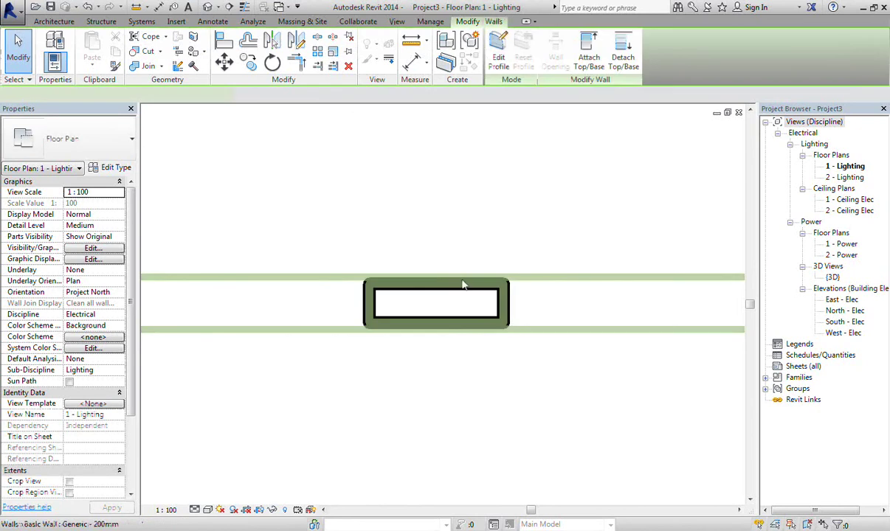
click(488, 349)
click(435, 302)
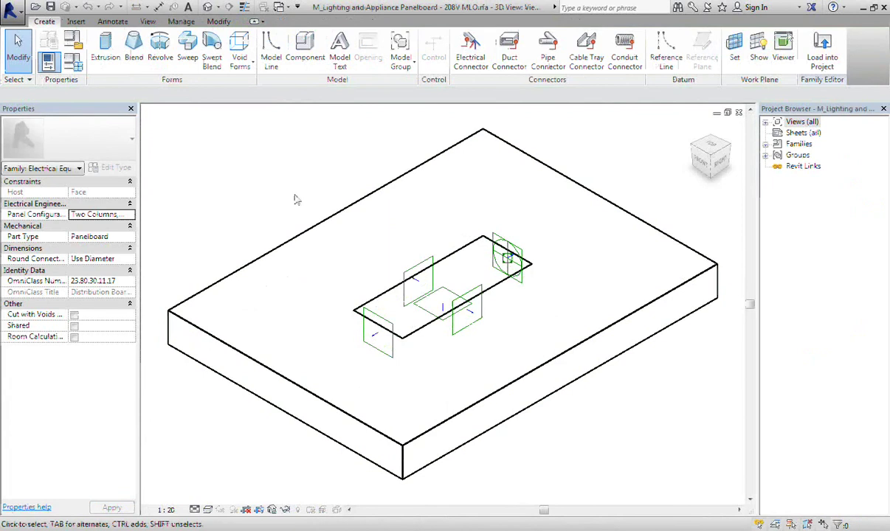
scroll(476, 331, up, 3)
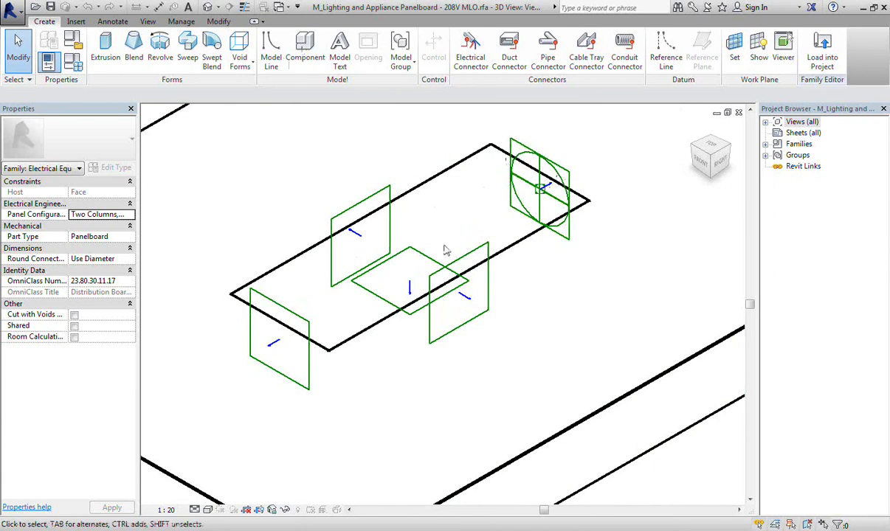
- Select the panelboard's circular power connector to show its loads: 3 poles, 208.00 V
click(555, 179)
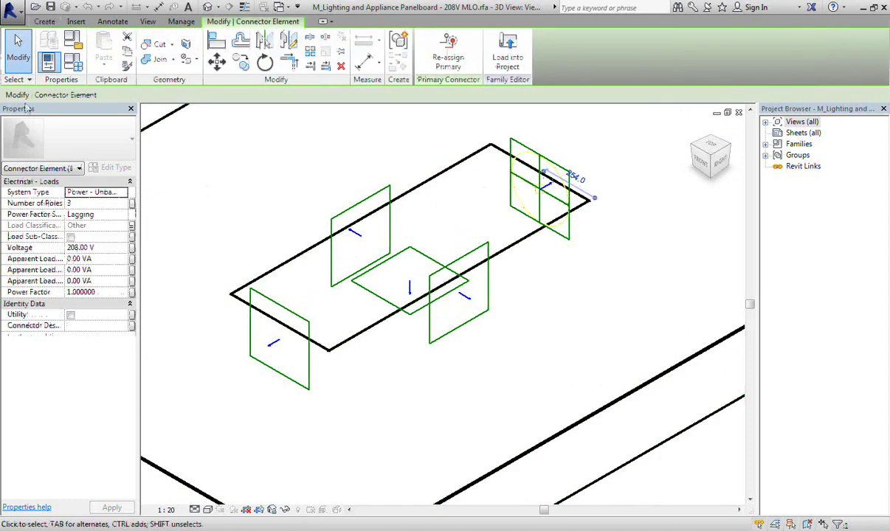
click(525, 299)
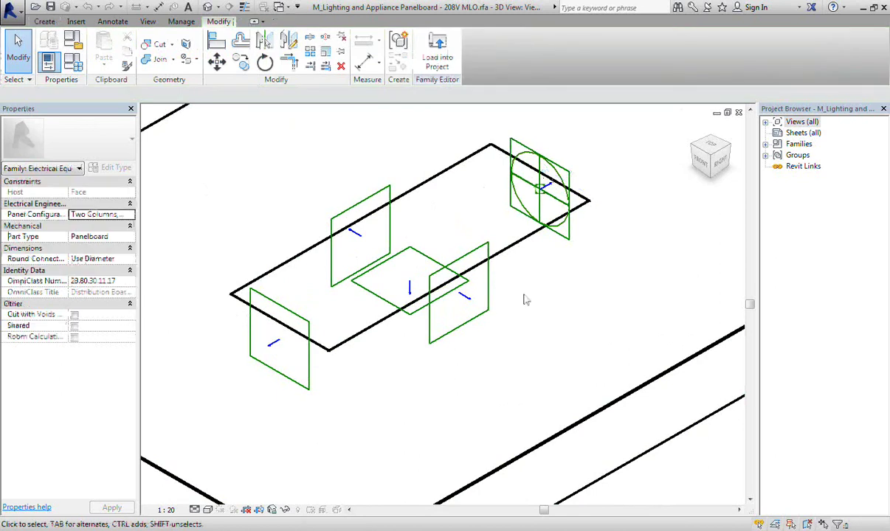
click(463, 324)
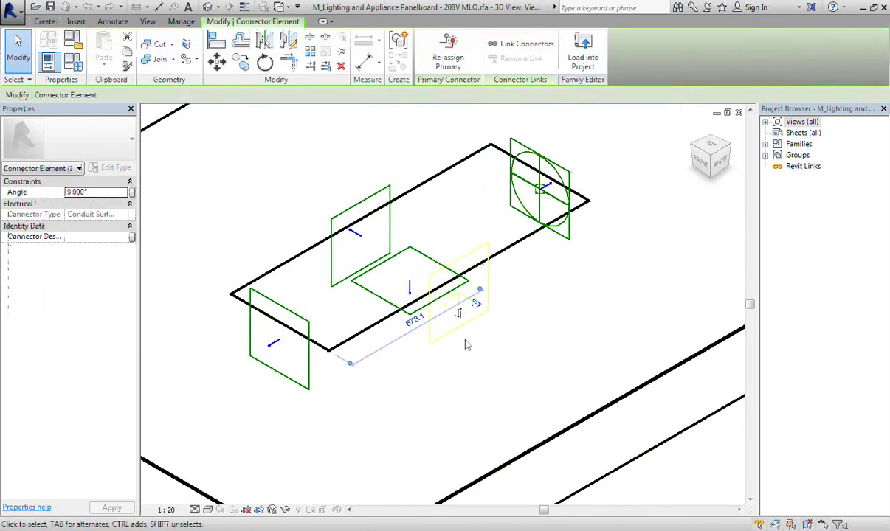
click(382, 198)
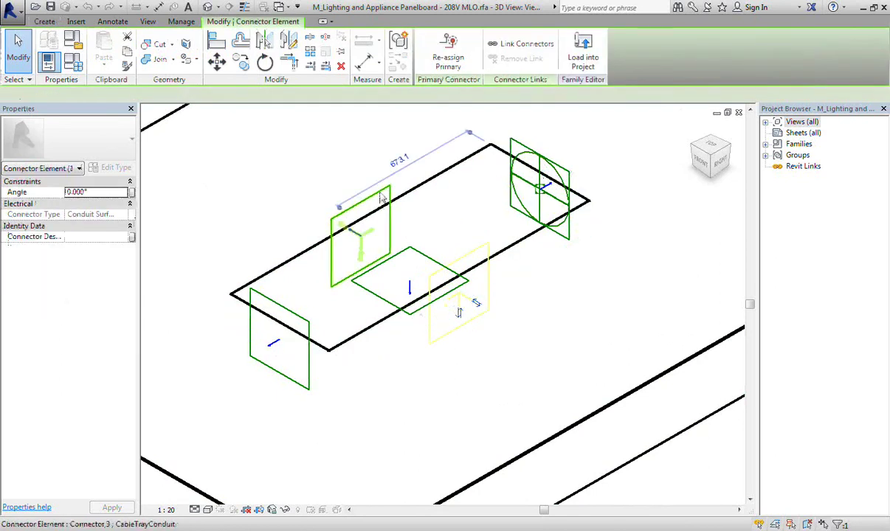
click(382, 198)
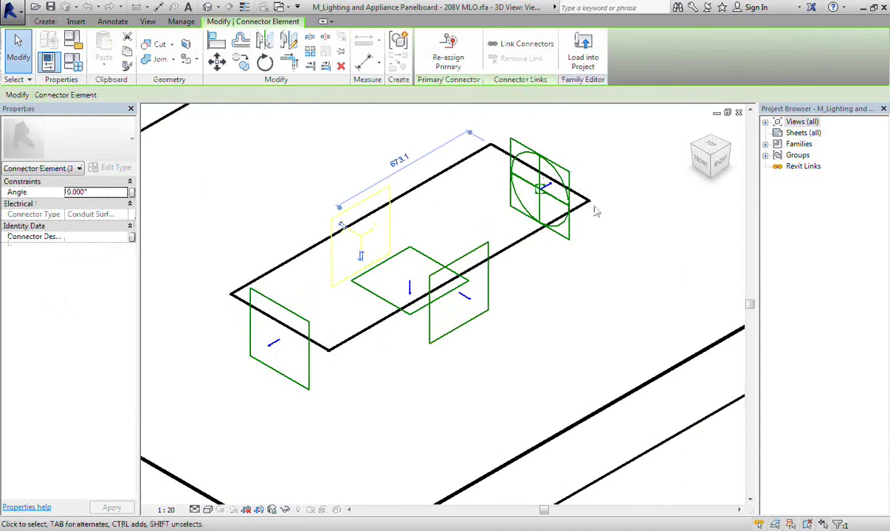
click(570, 184)
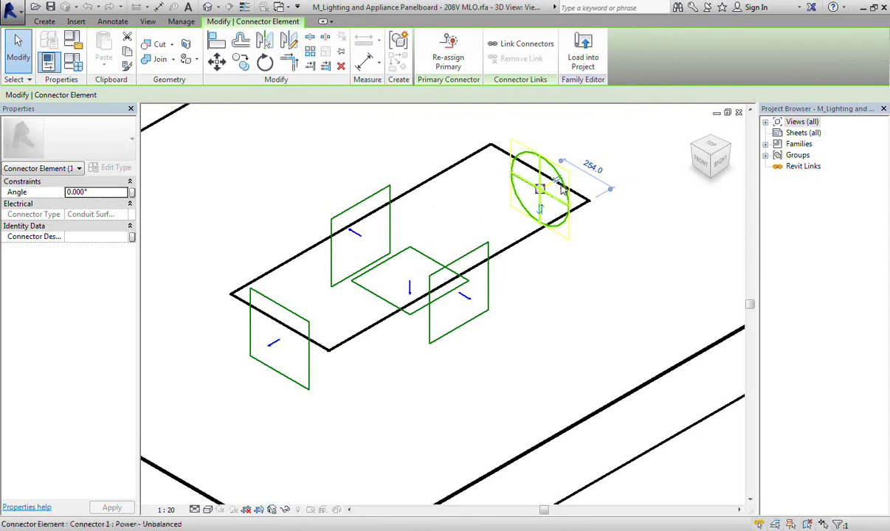
click(561, 189)
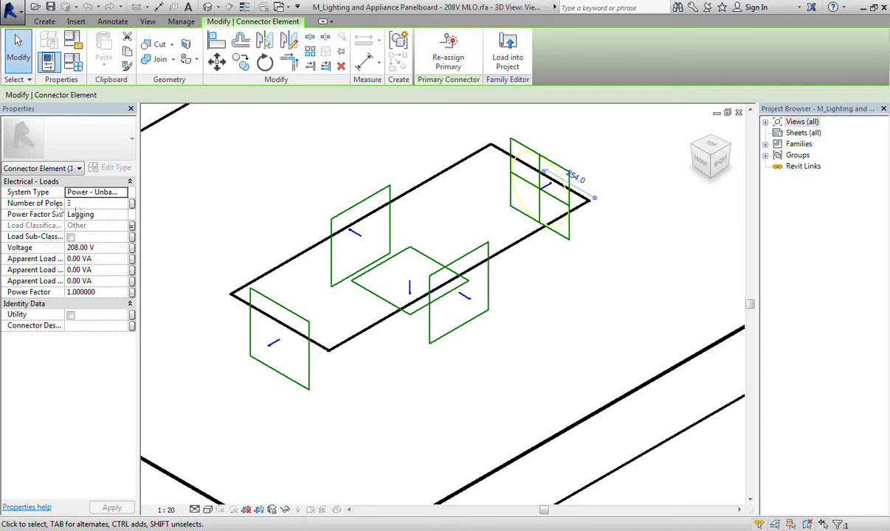
- Set the power connector to 1 pole at 230 V
click(104, 202)
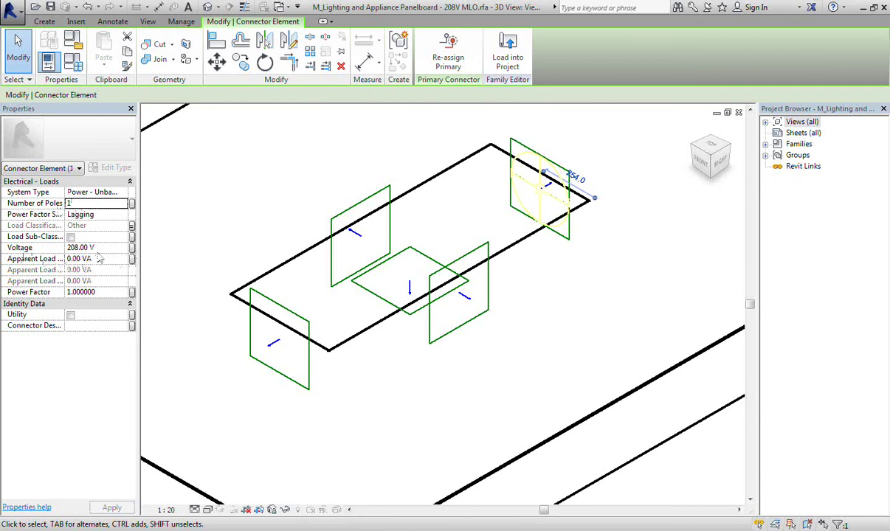
click(77, 248)
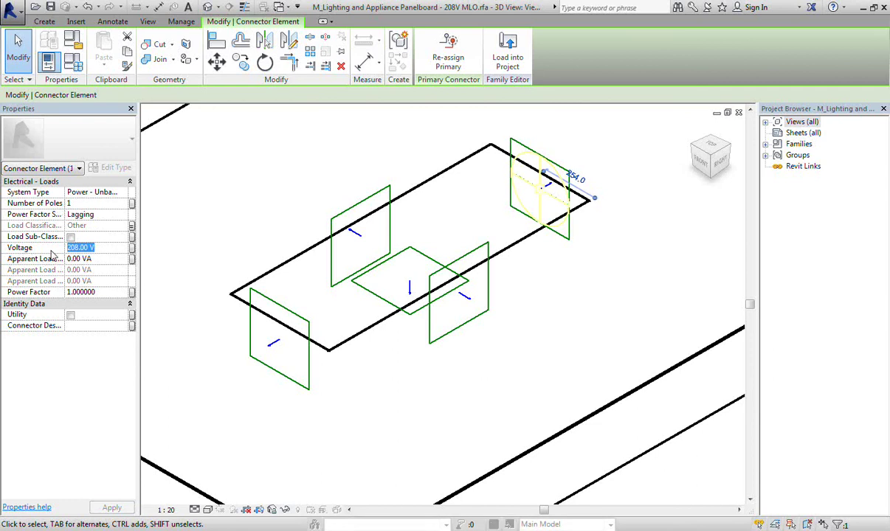
text(250)
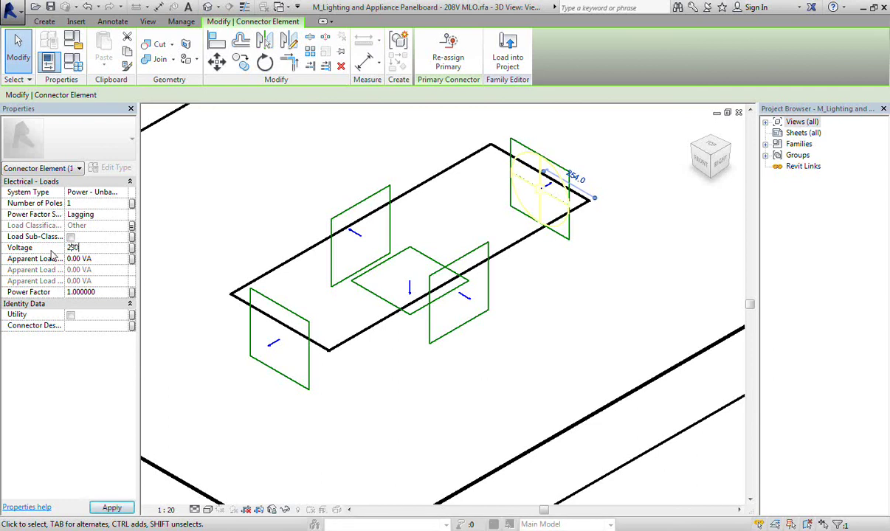
key(Return)
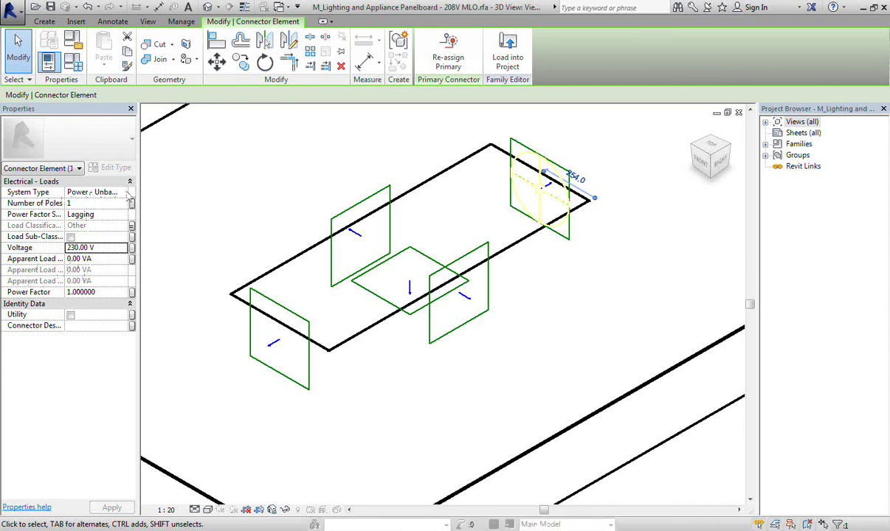
click(123, 181)
click(125, 194)
click(119, 181)
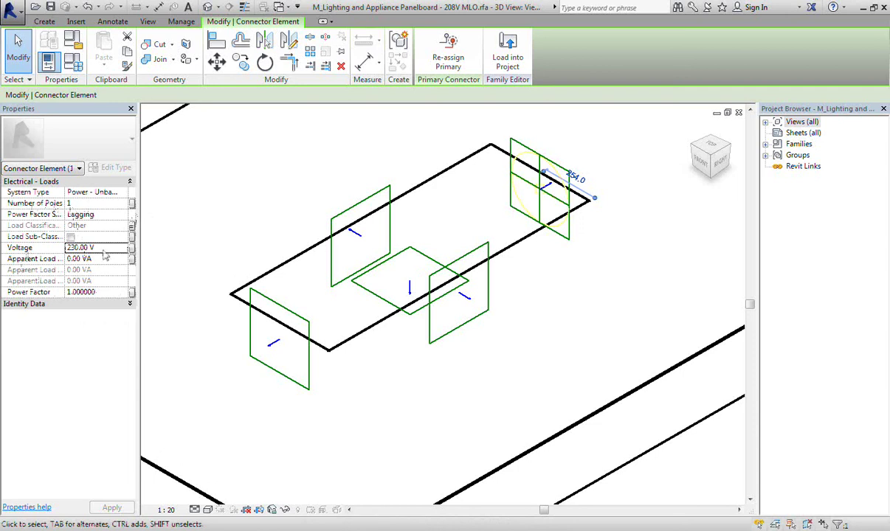
- Load the edited panelboard family into Project3, overwriting the existing version and its parameter values
click(509, 62)
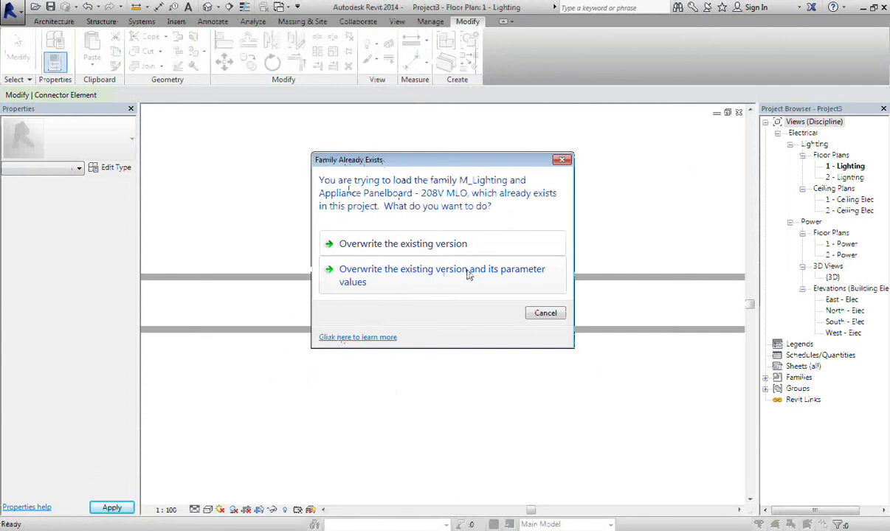
click(439, 277)
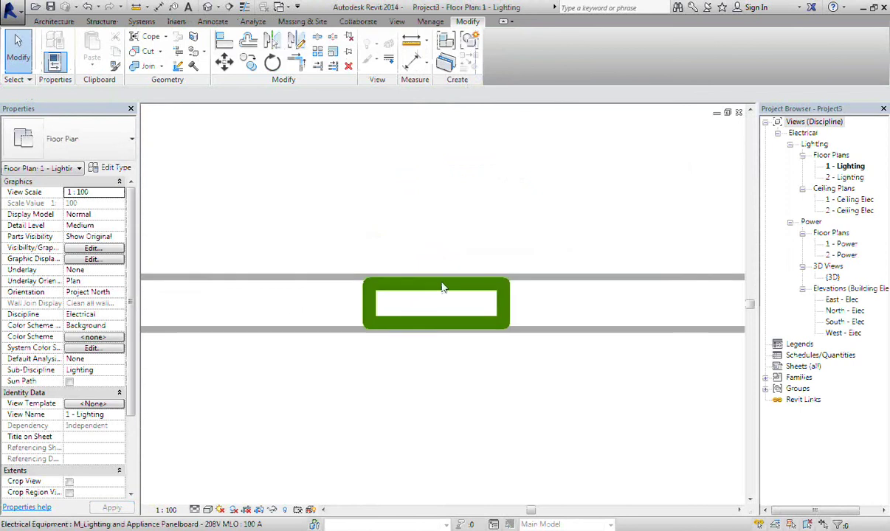
- Assign the '230 single' distribution system to the wall-hosted panelboard
click(441, 285)
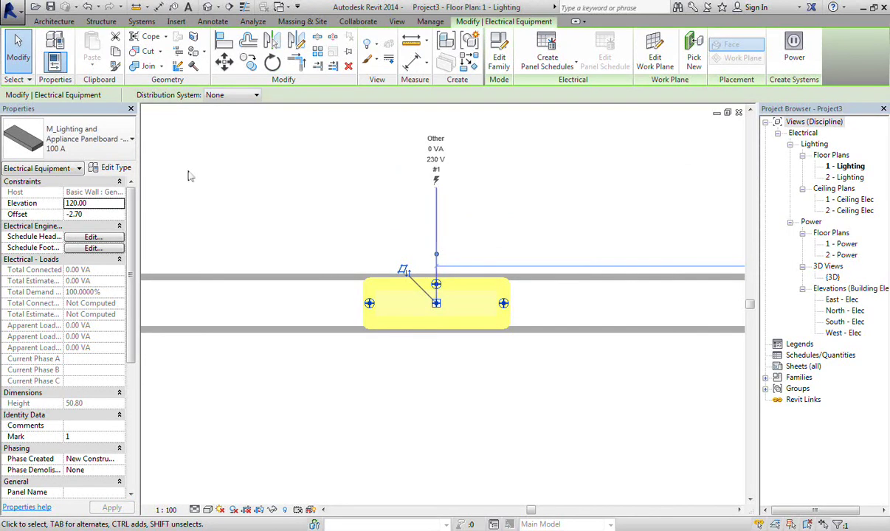
click(227, 95)
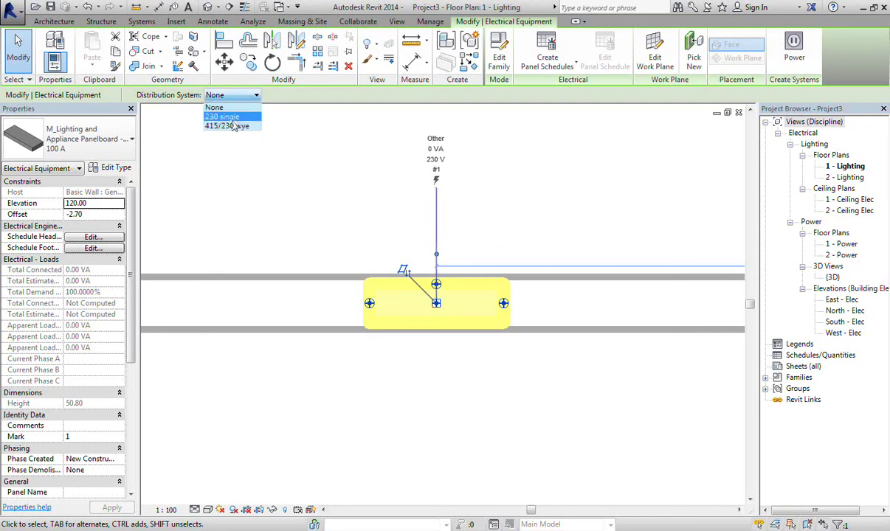
click(224, 116)
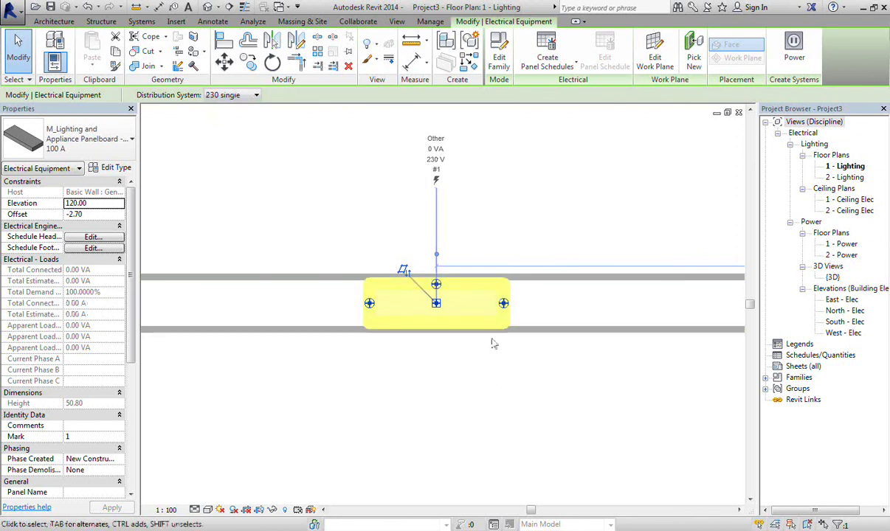
click(522, 225)
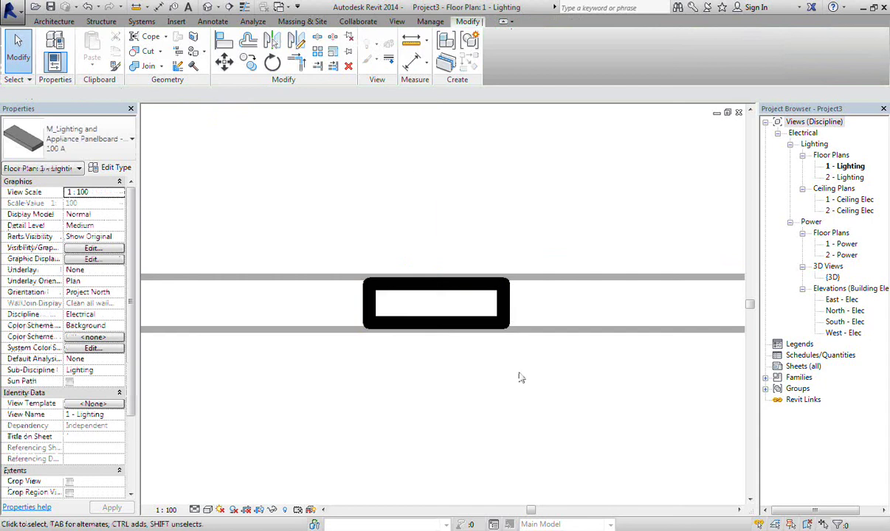
click(466, 357)
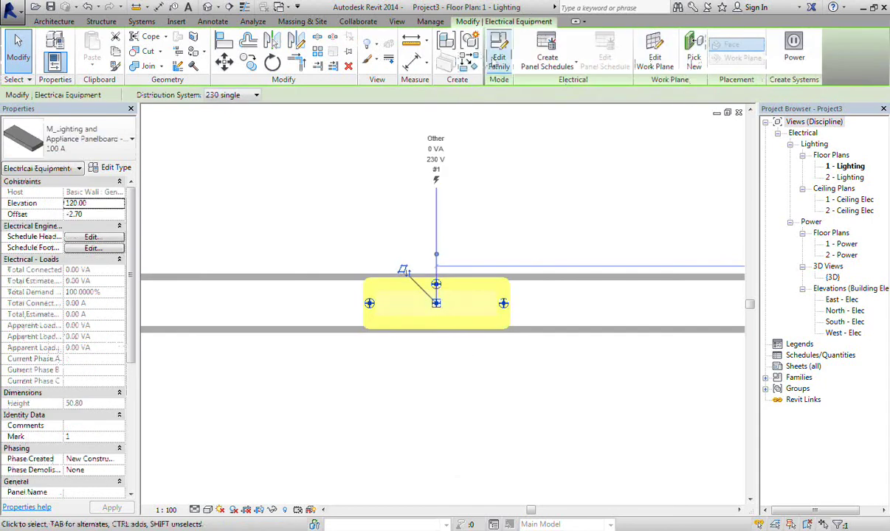
- Open the panelboard family for editing and select its power connector
click(498, 57)
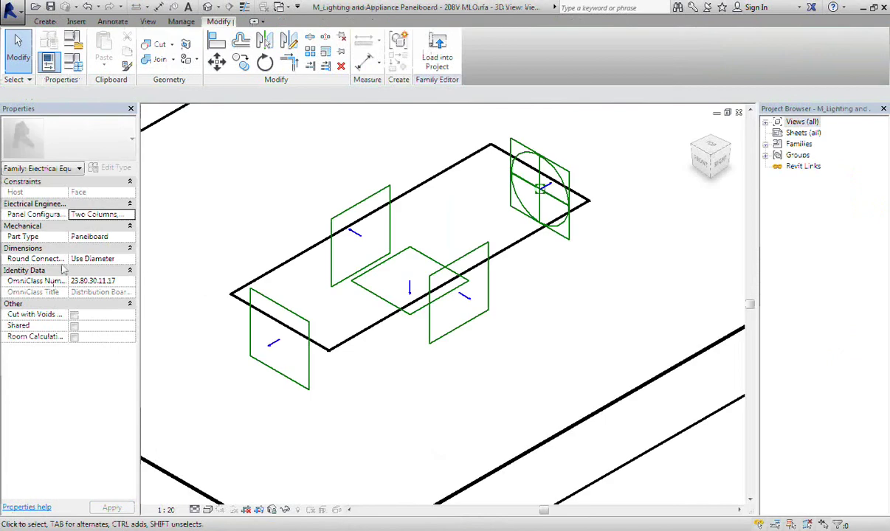
click(550, 185)
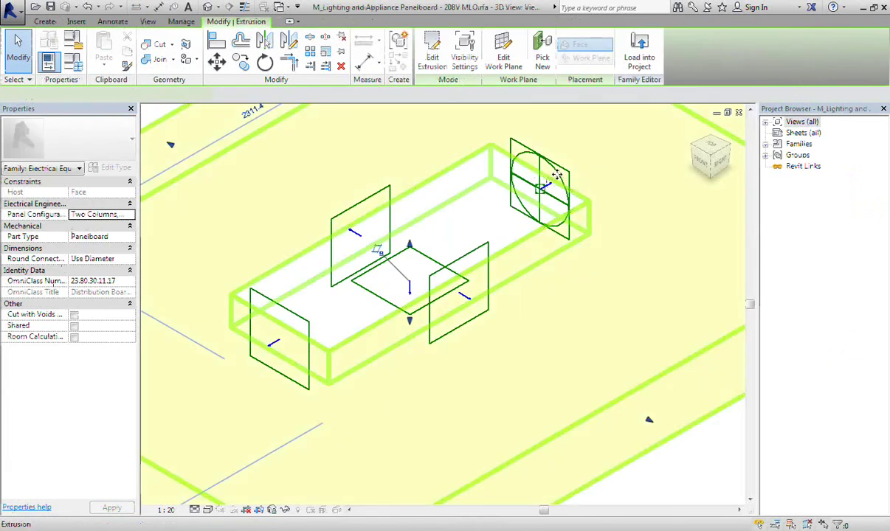
key(Escape)
click(561, 183)
- Set the connector to 3 poles at 415 V and load the family into Project3
click(89, 204)
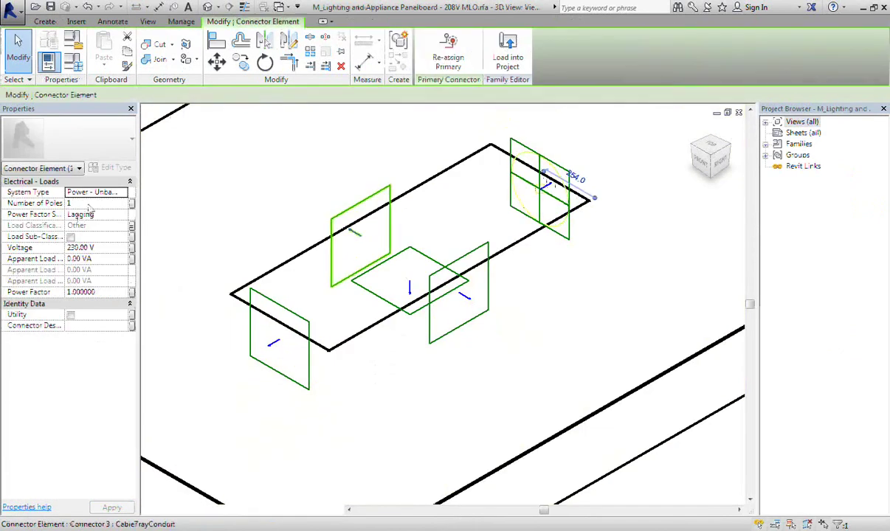
text(4)
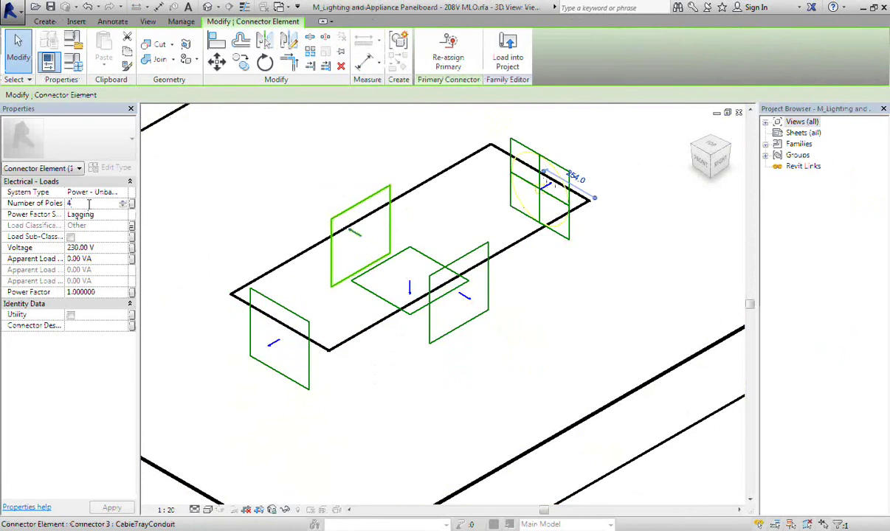
text(3)
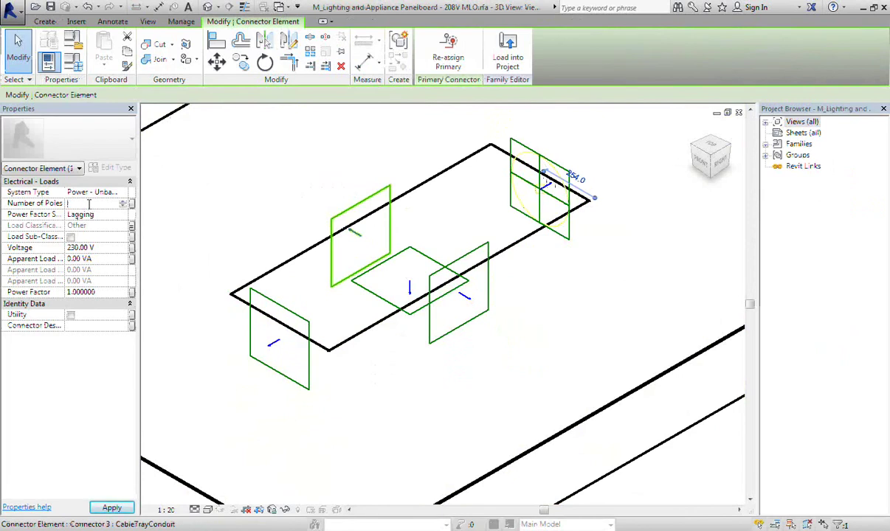
click(101, 248)
text(4)
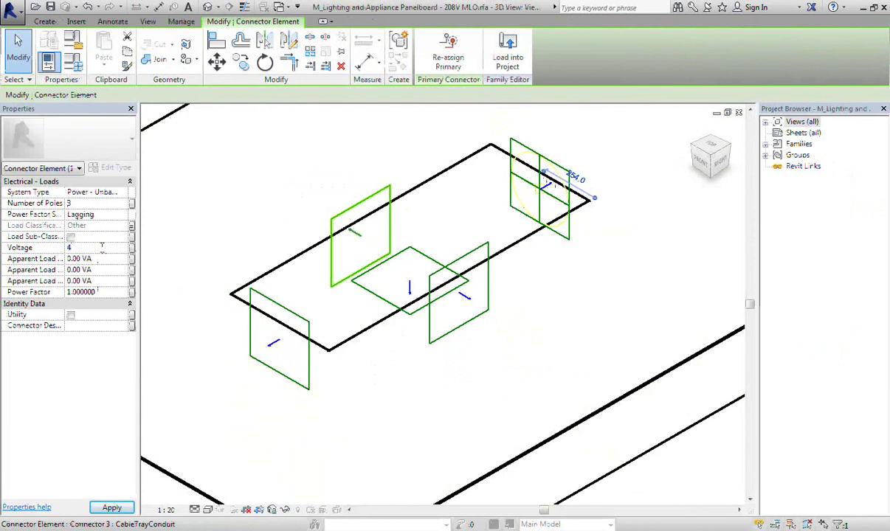
text(15.00 V)
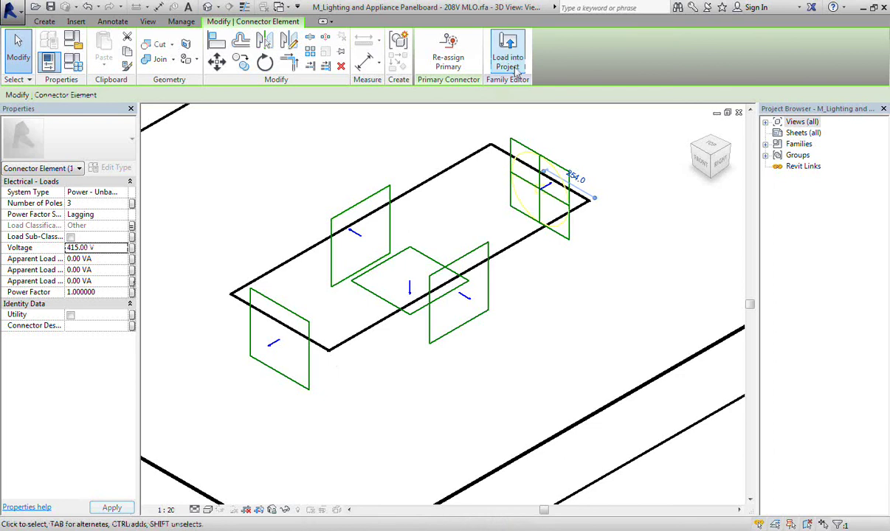
click(519, 68)
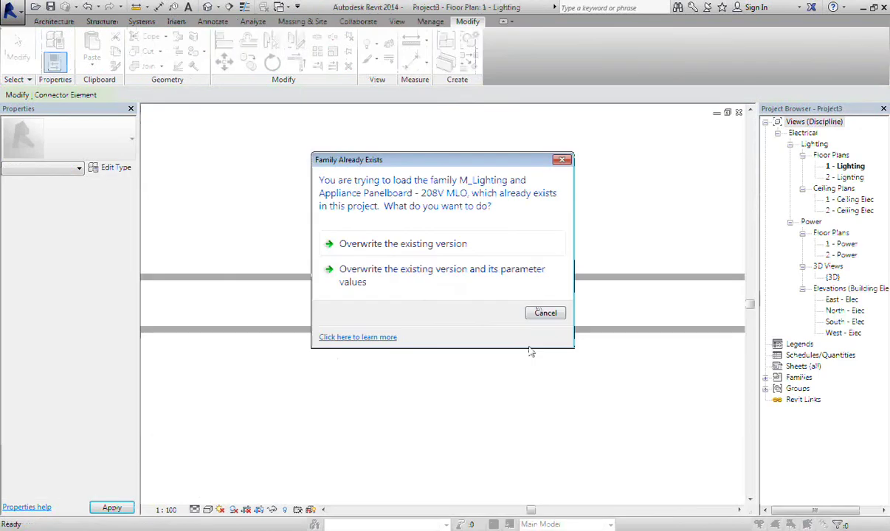
- Overwrite the reloaded panelboard family and its parameters, then assign the 415/230 wye distribution system
click(420, 281)
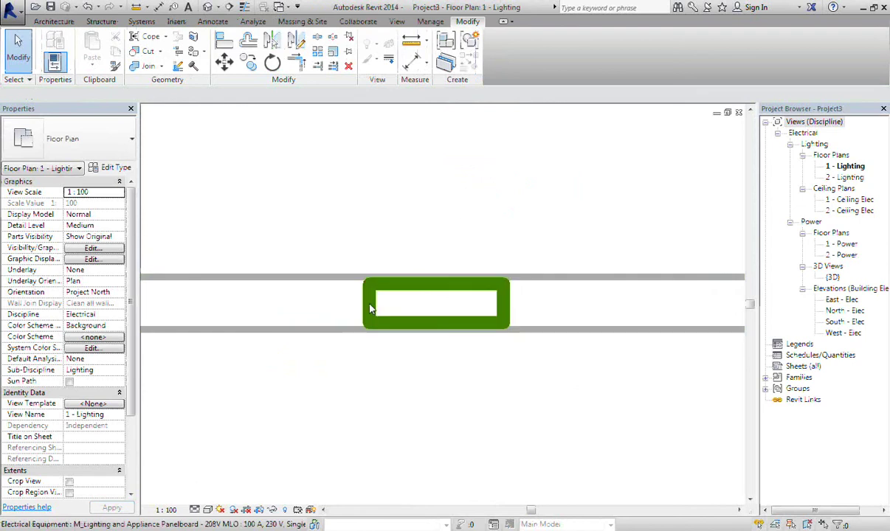
click(371, 308)
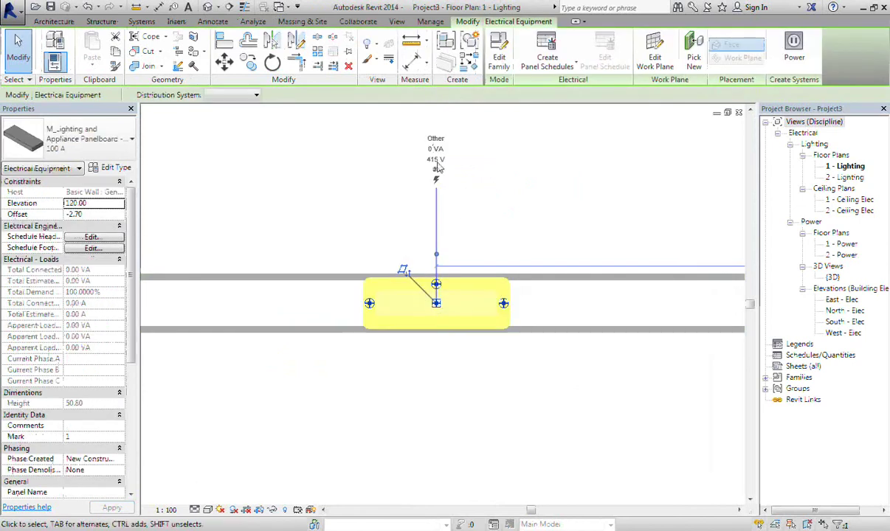
click(221, 95)
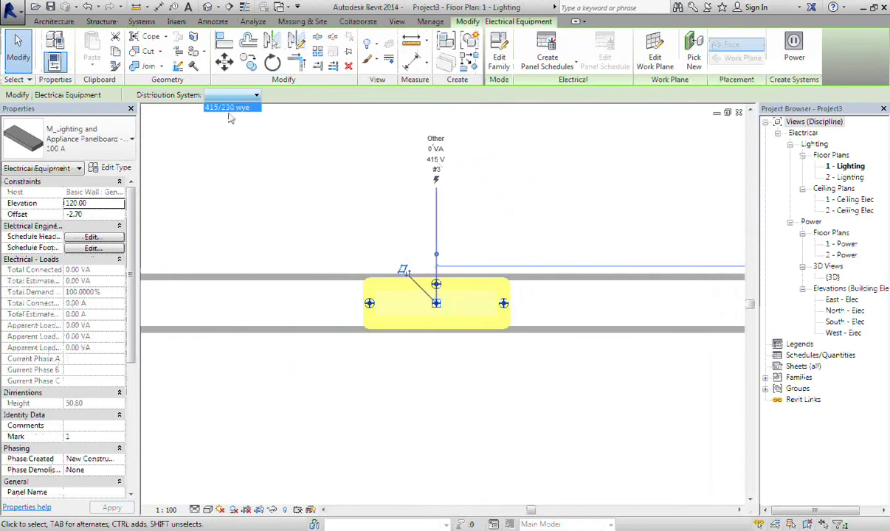
click(220, 110)
click(223, 95)
click(221, 107)
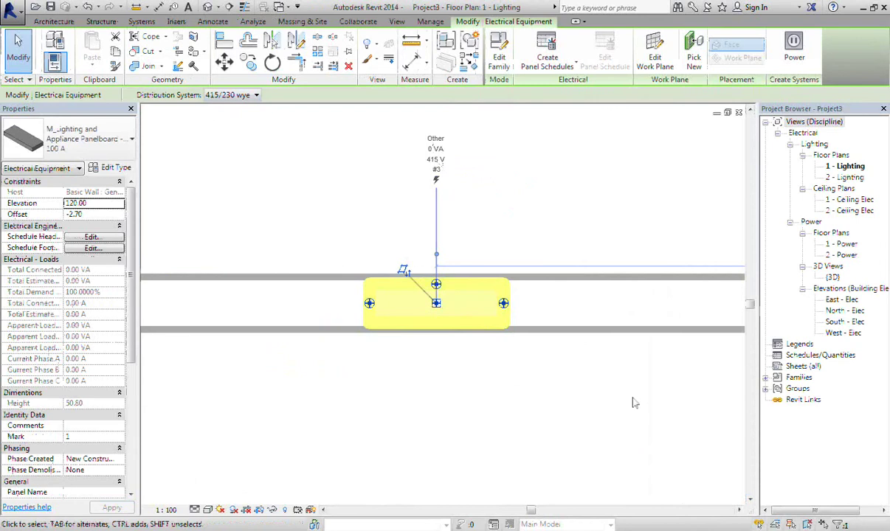
- Deselect the panelboard and select the wall hosting it
click(556, 392)
middle_drag(556, 392, 460, 354)
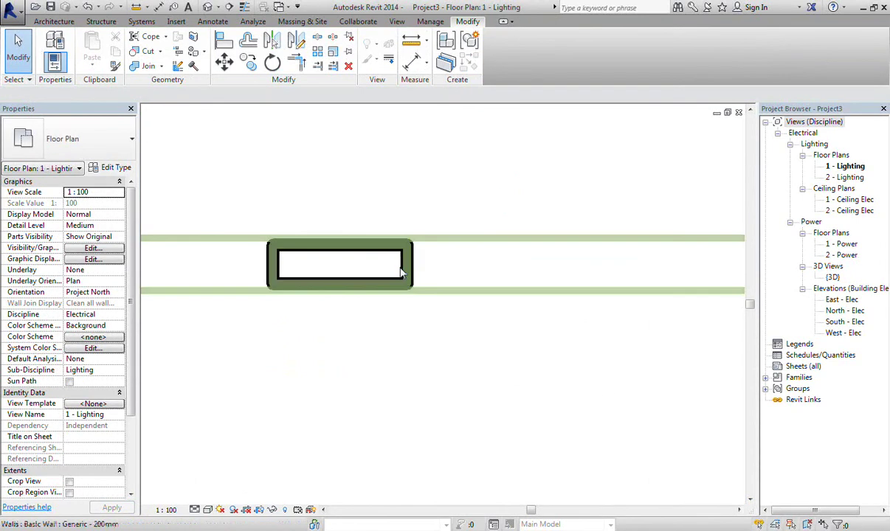
click(384, 245)
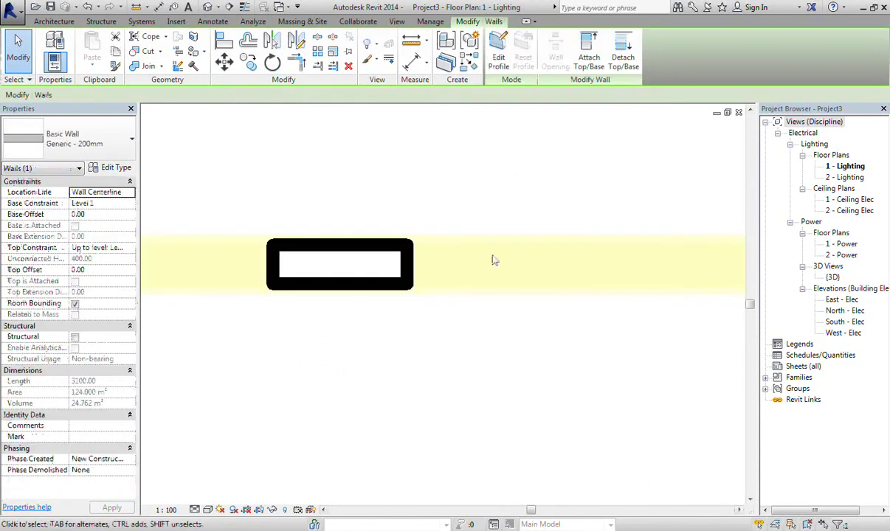